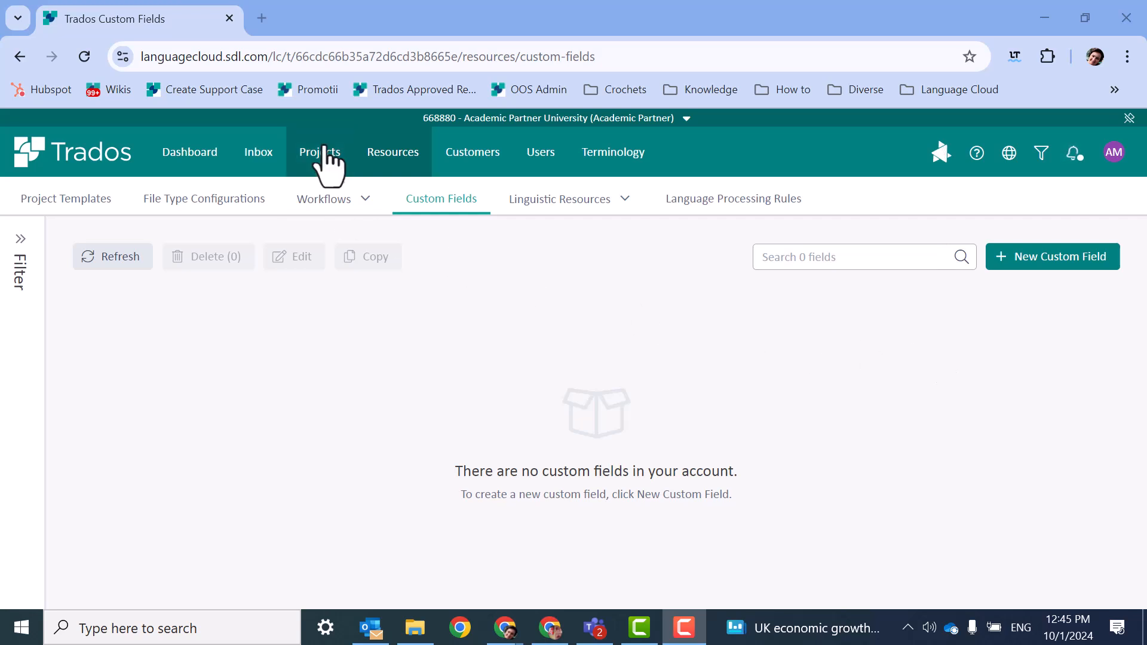
Start a new translation memory named "Medical TM EN - FR" located in Intake 2024 under Bachelor of Arts in Translation and Interpretation.
click(559, 201)
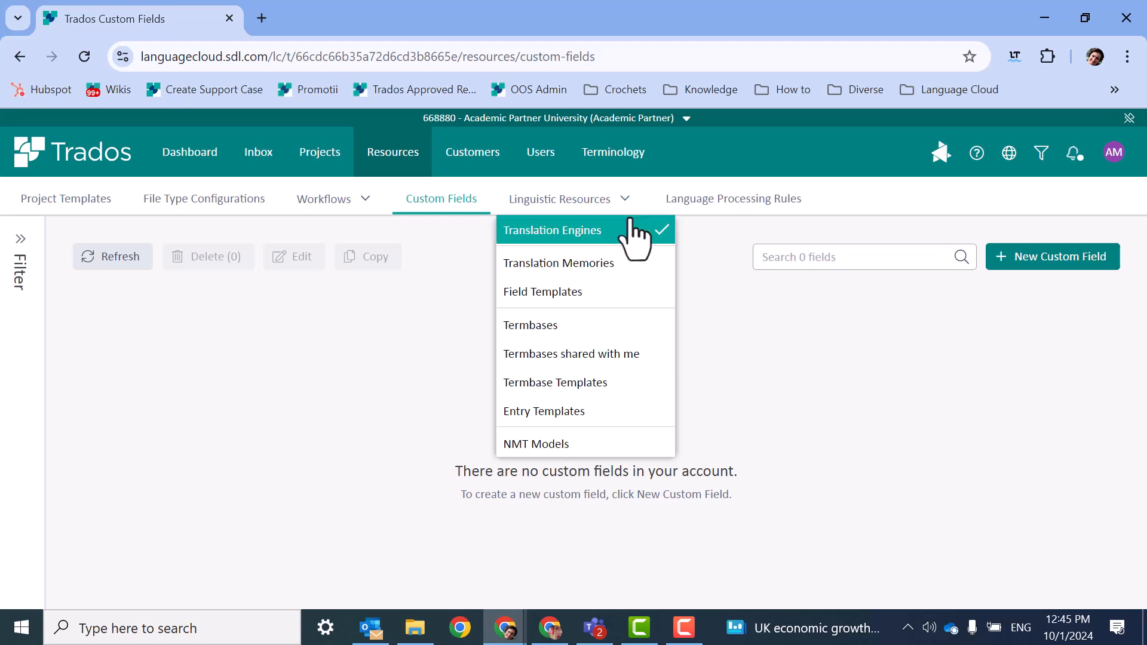
click(616, 269)
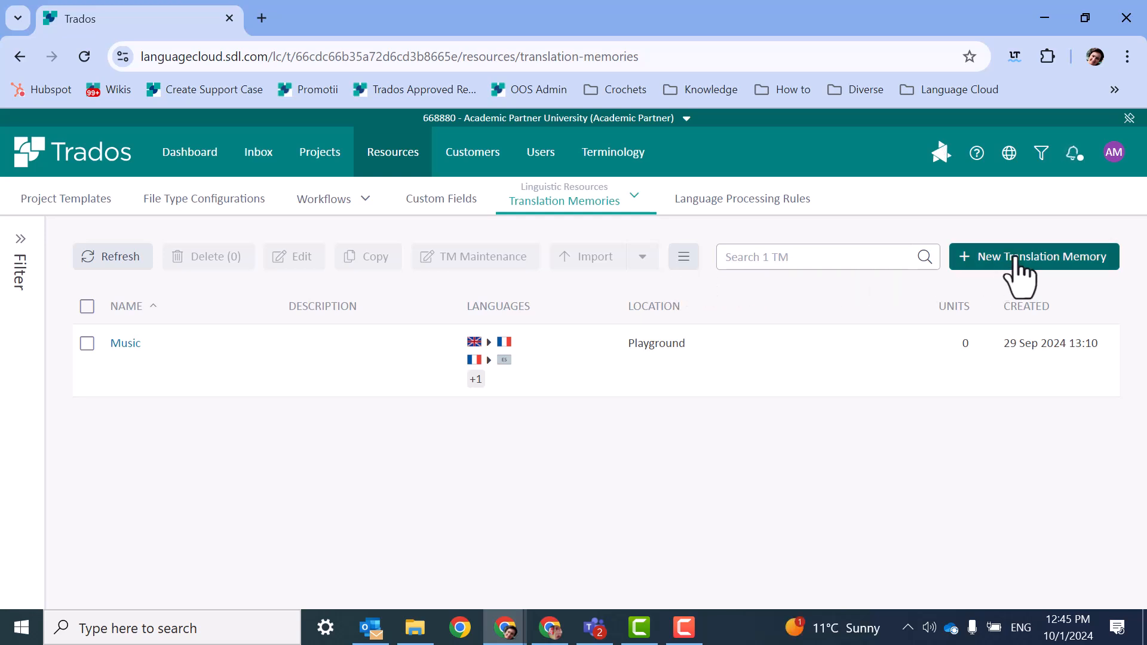
click(1015, 258)
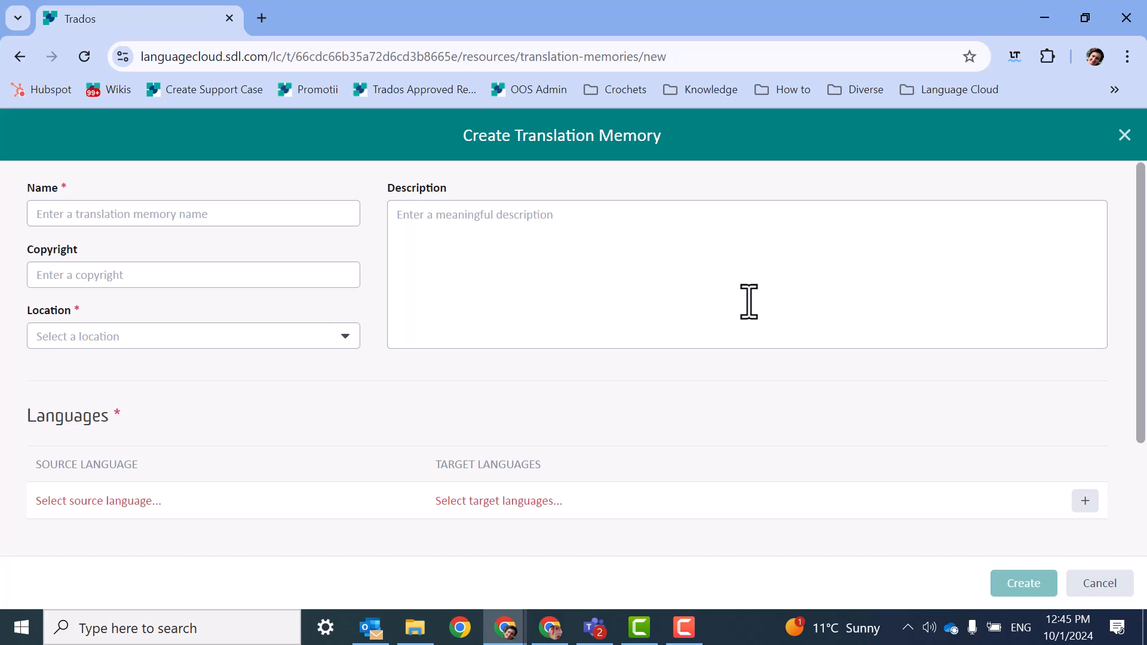
click(256, 210)
text(Medical T)
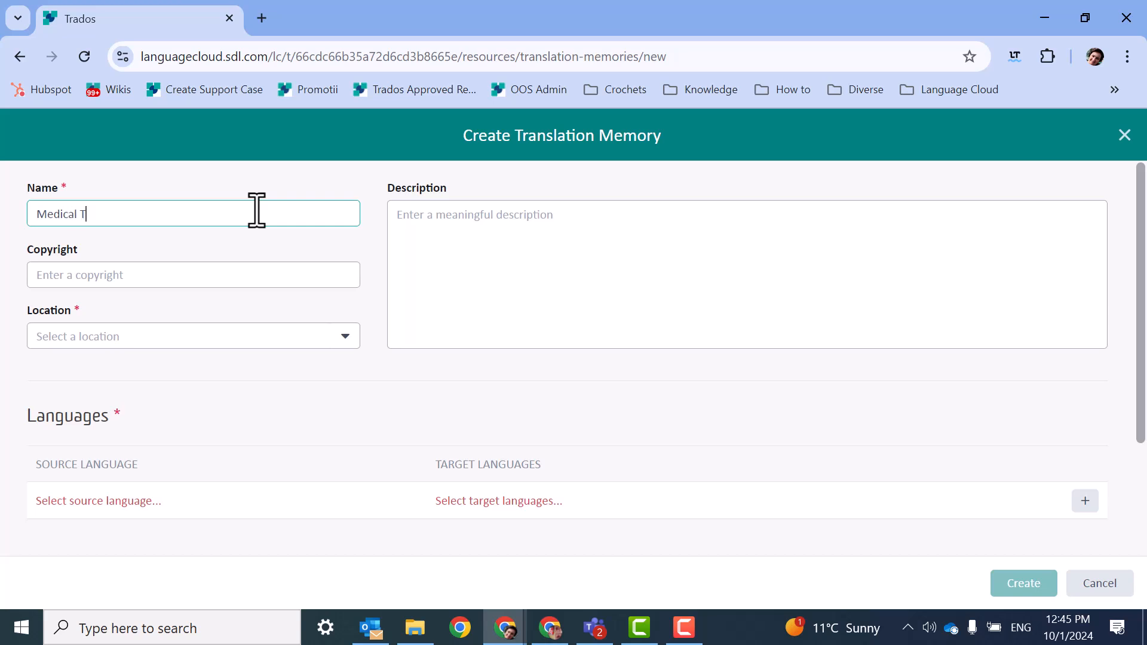
text(M EN - FR)
click(346, 338)
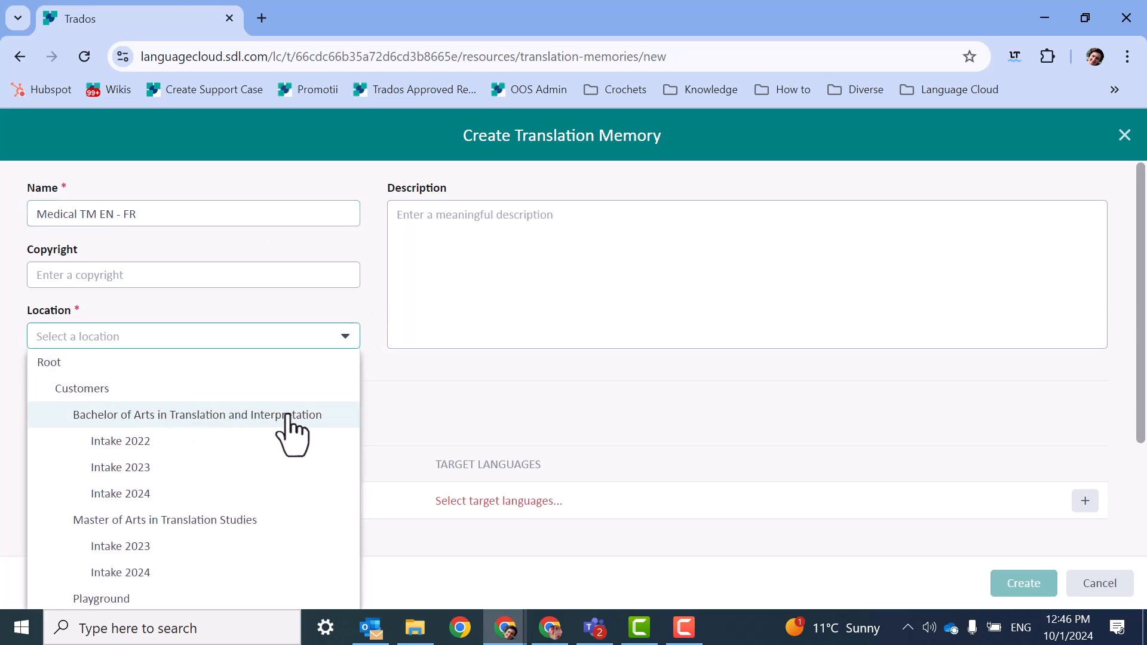
click(160, 494)
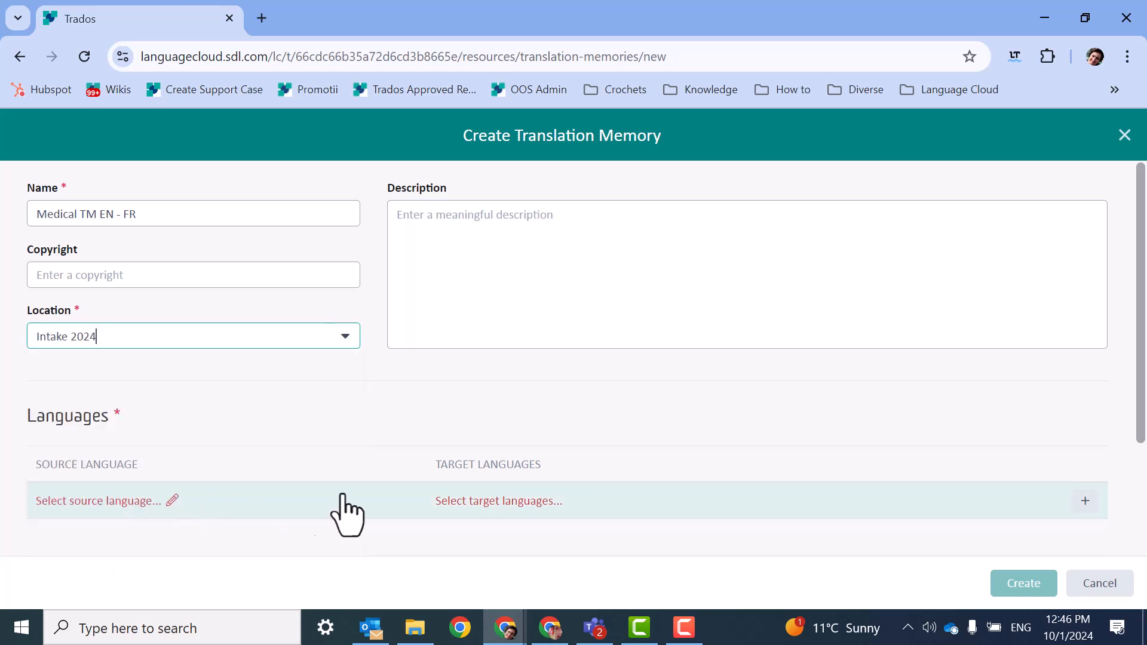
Add the language pair English (United Kingdom) to French (France) to the new translation memory.
mouse_move(166, 496)
click(173, 503)
text(en)
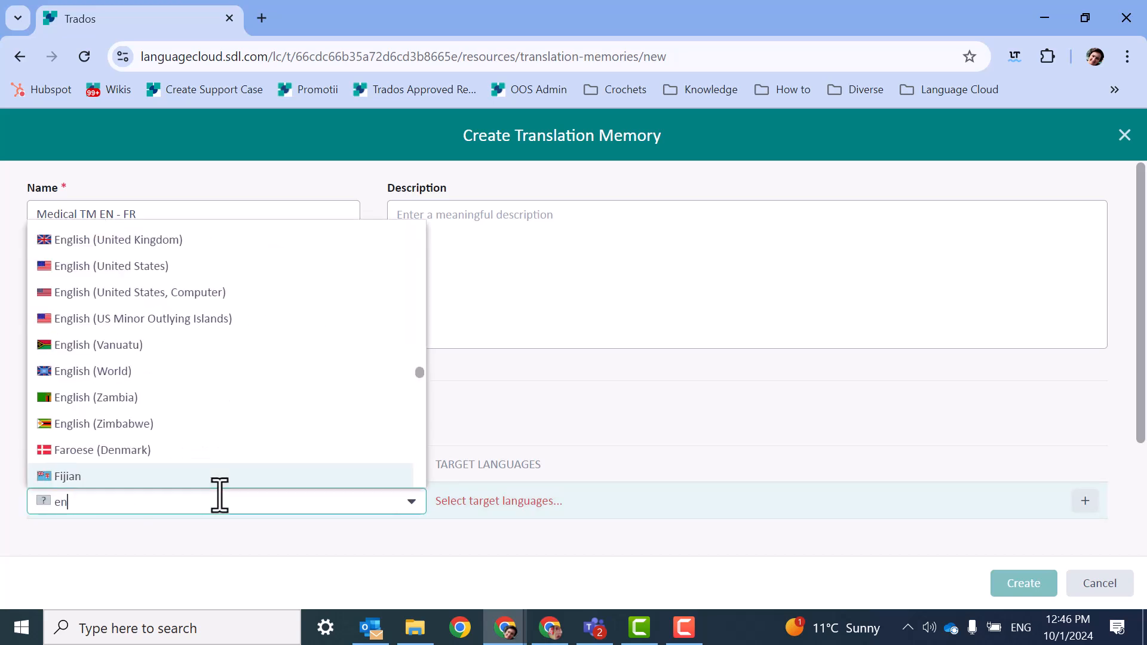
click(192, 242)
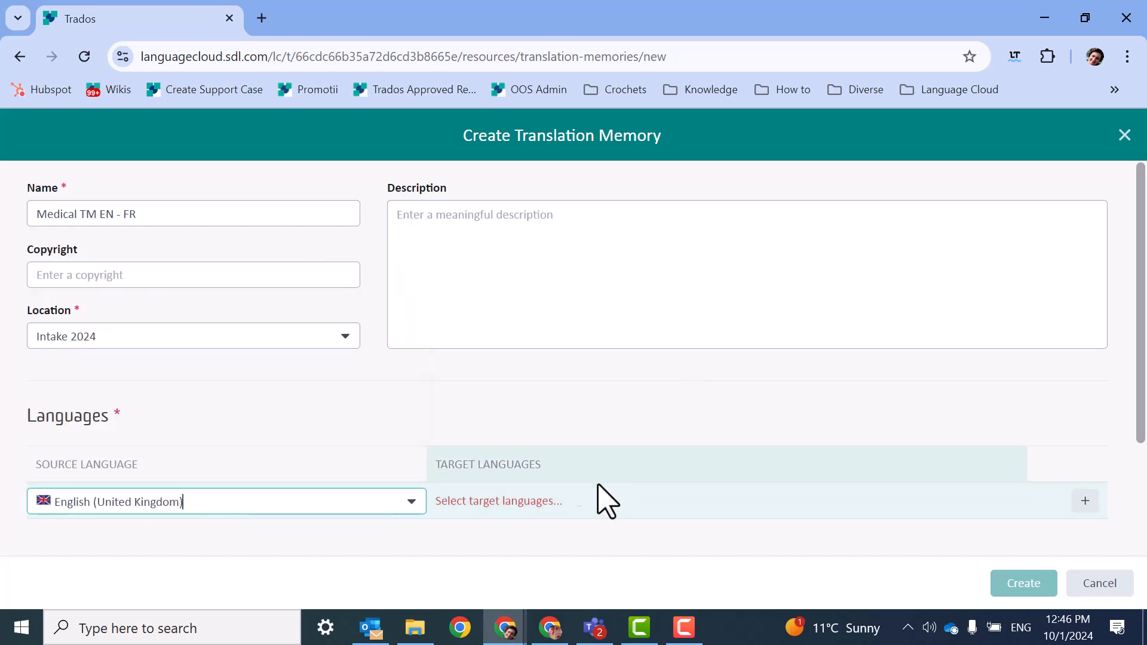
click(567, 500)
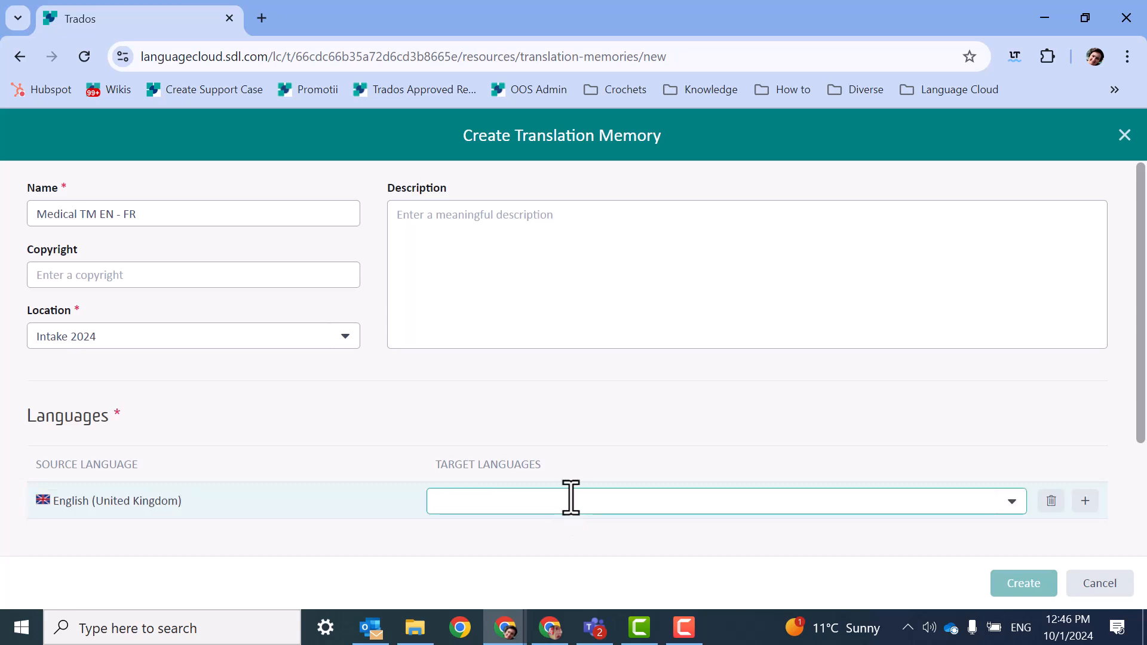
text(fr)
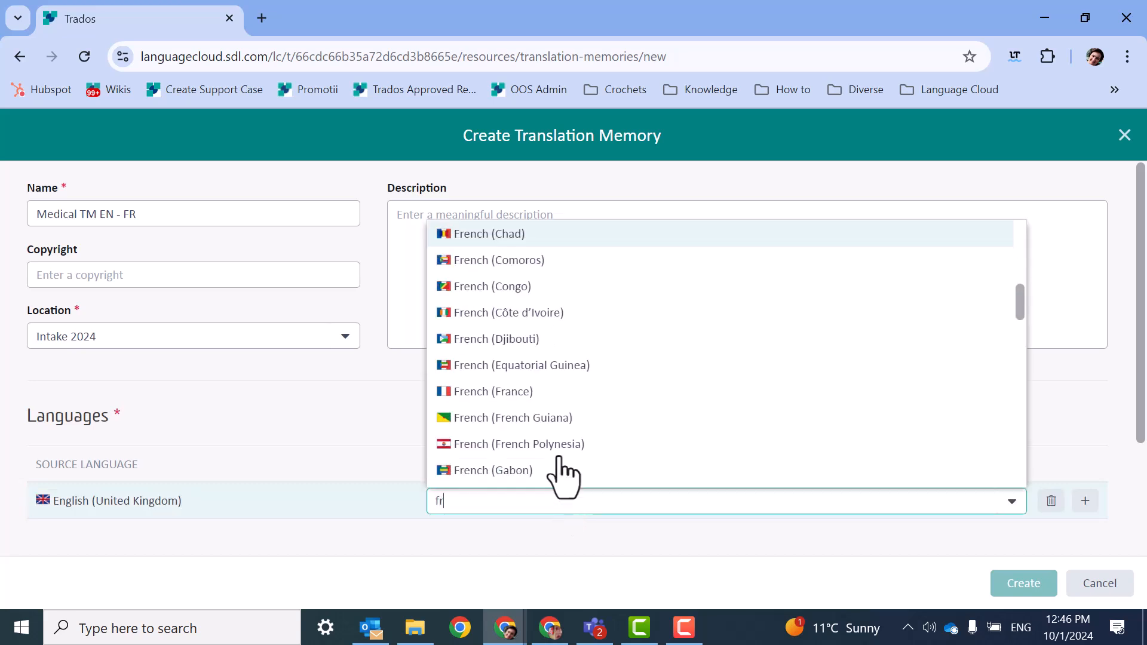
click(546, 392)
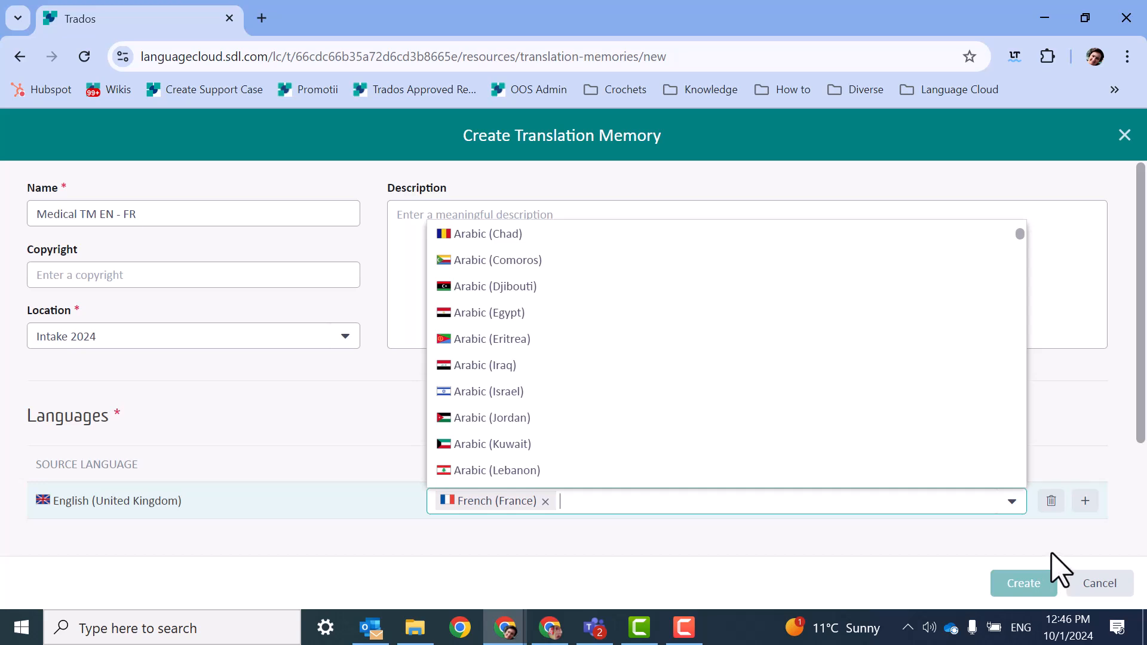
click(1092, 525)
Assign the Intake 2024 default language processing rule and default field template, and create the translation memory.
scroll(895, 397, down, 2)
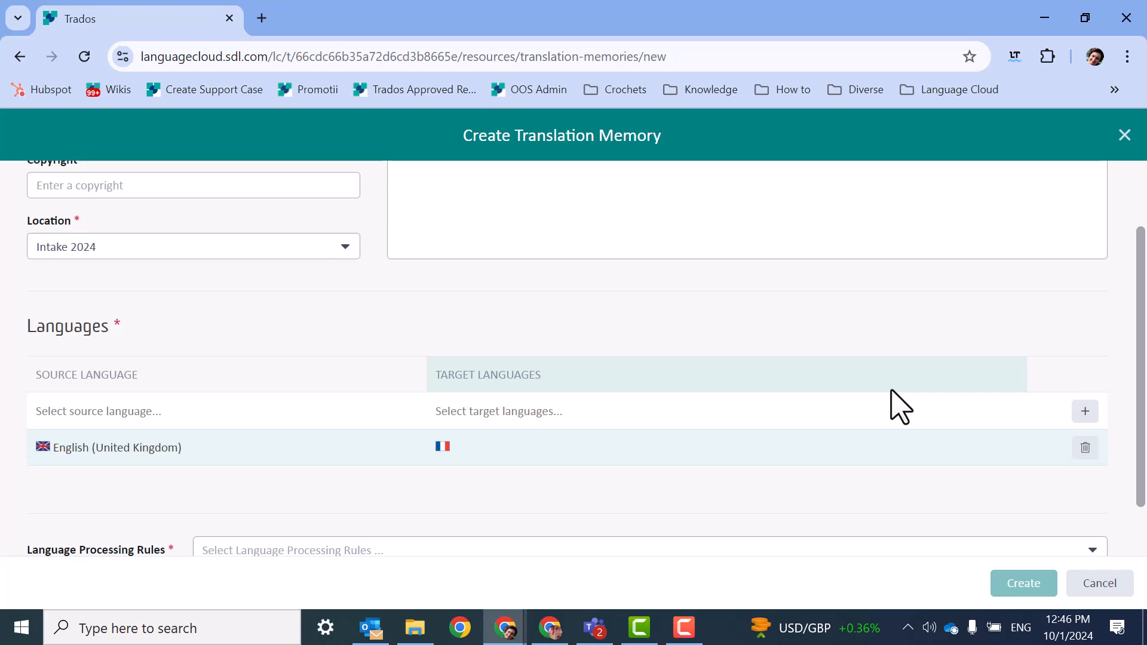
scroll(899, 408, down, 1)
click(848, 483)
click(1093, 486)
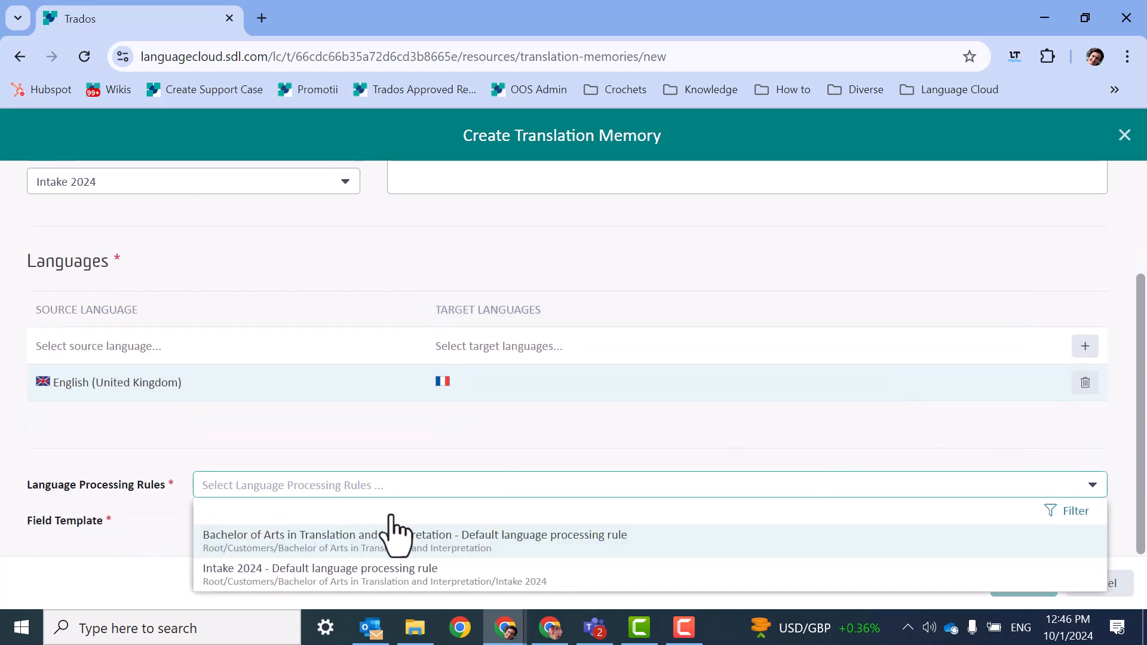
click(404, 587)
click(1090, 522)
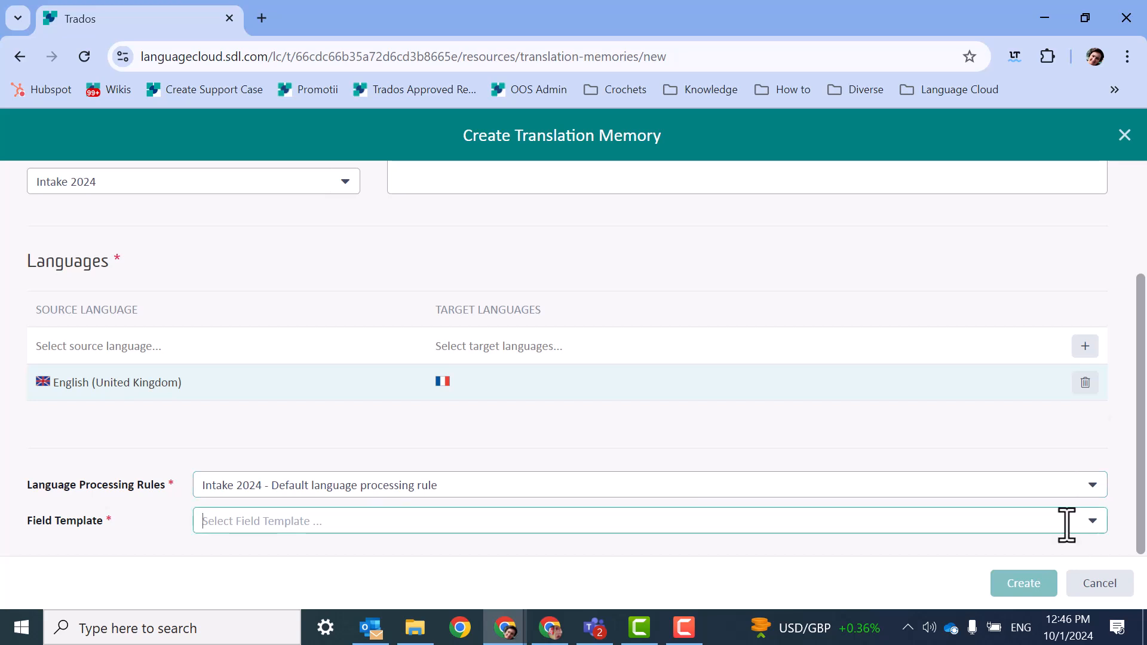
click(476, 499)
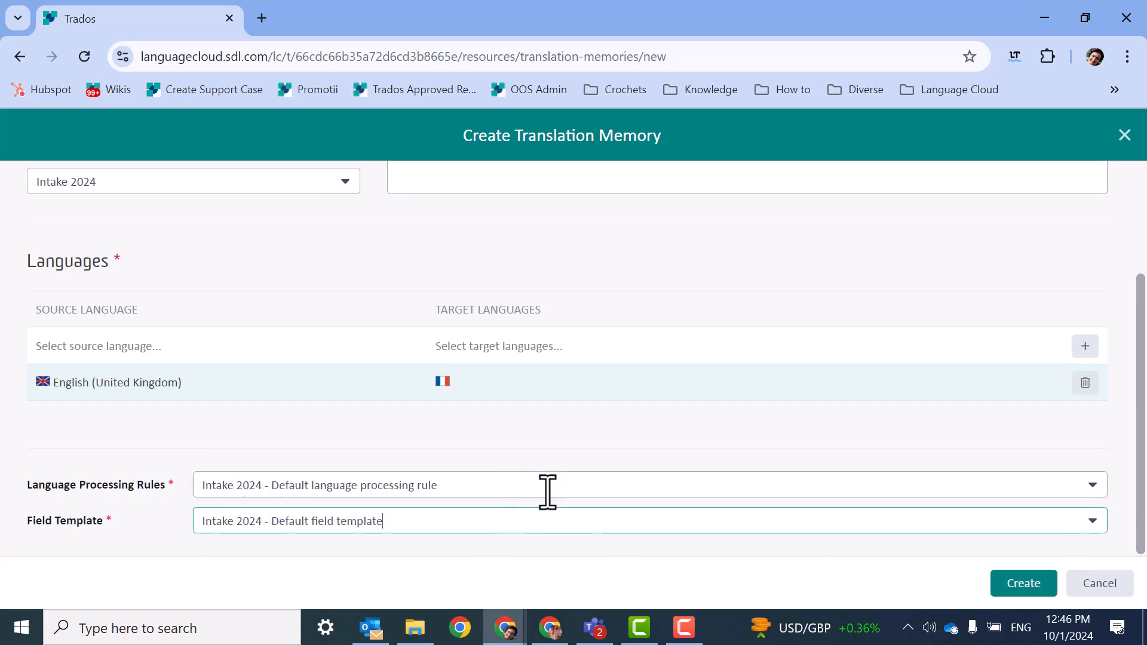
click(997, 584)
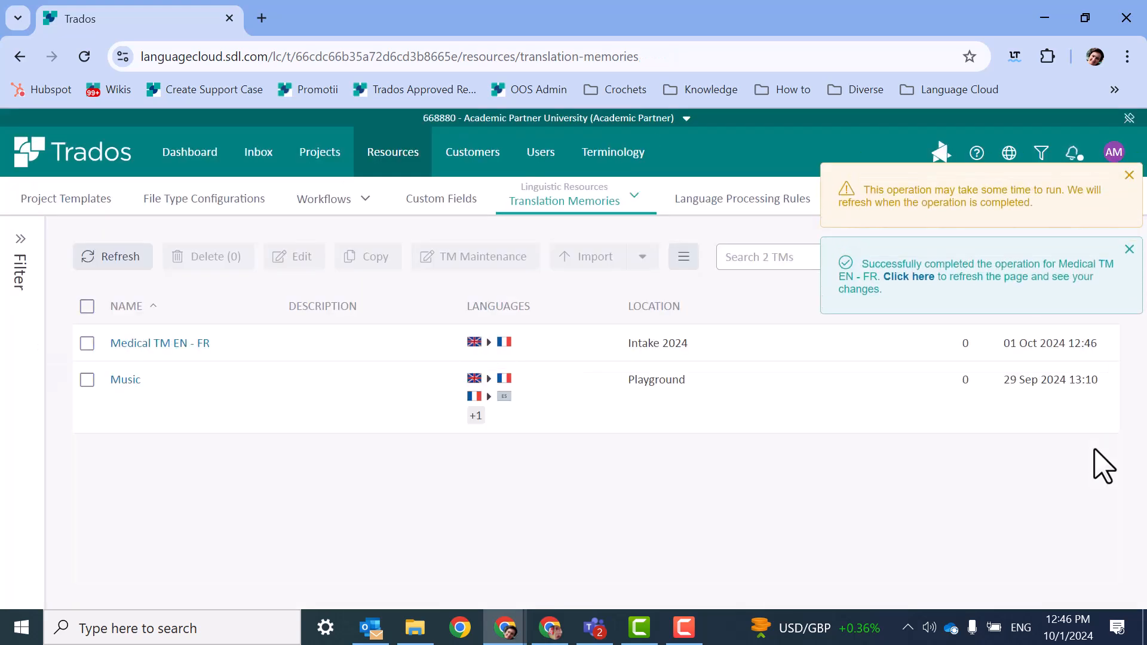
click(1129, 249)
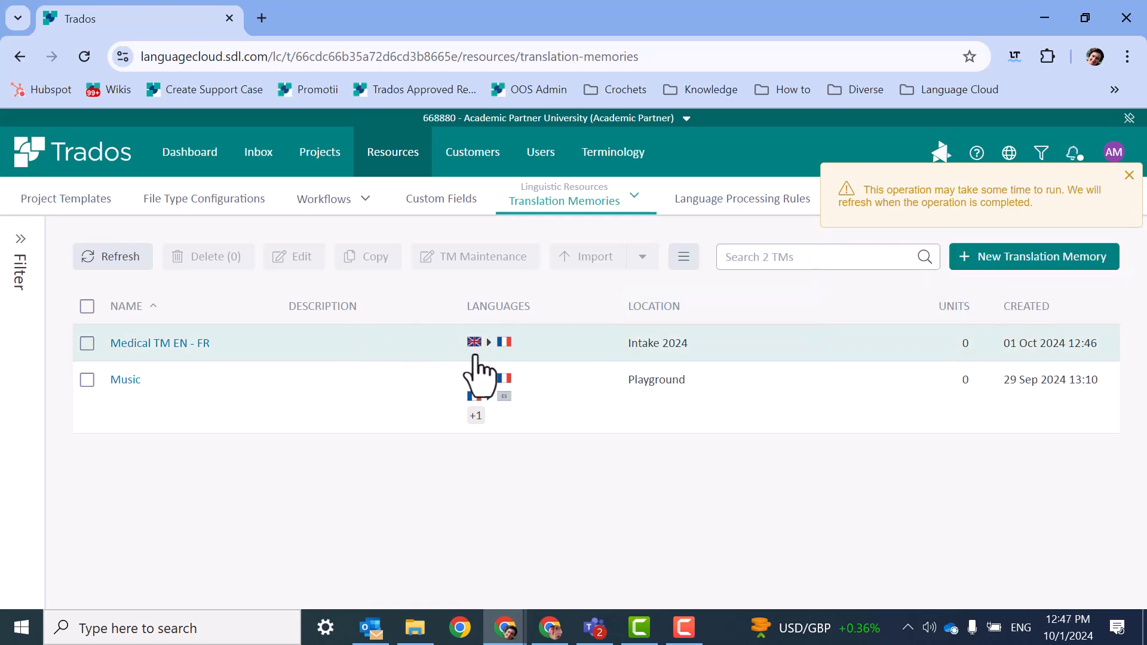
mouse_move(478, 370)
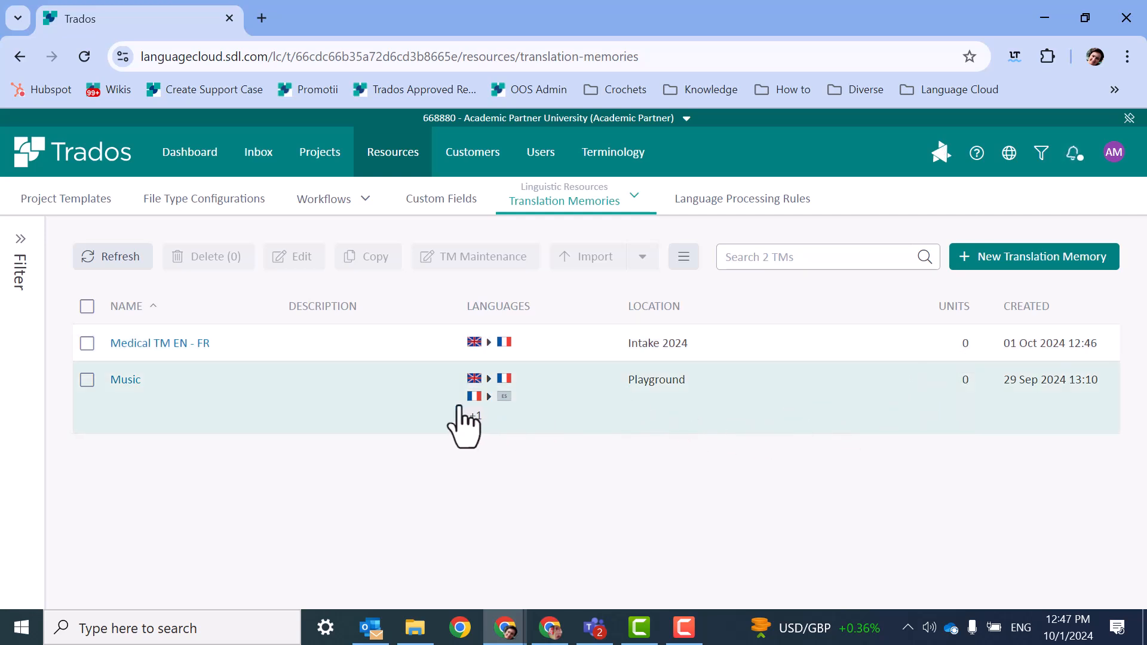
mouse_move(478, 418)
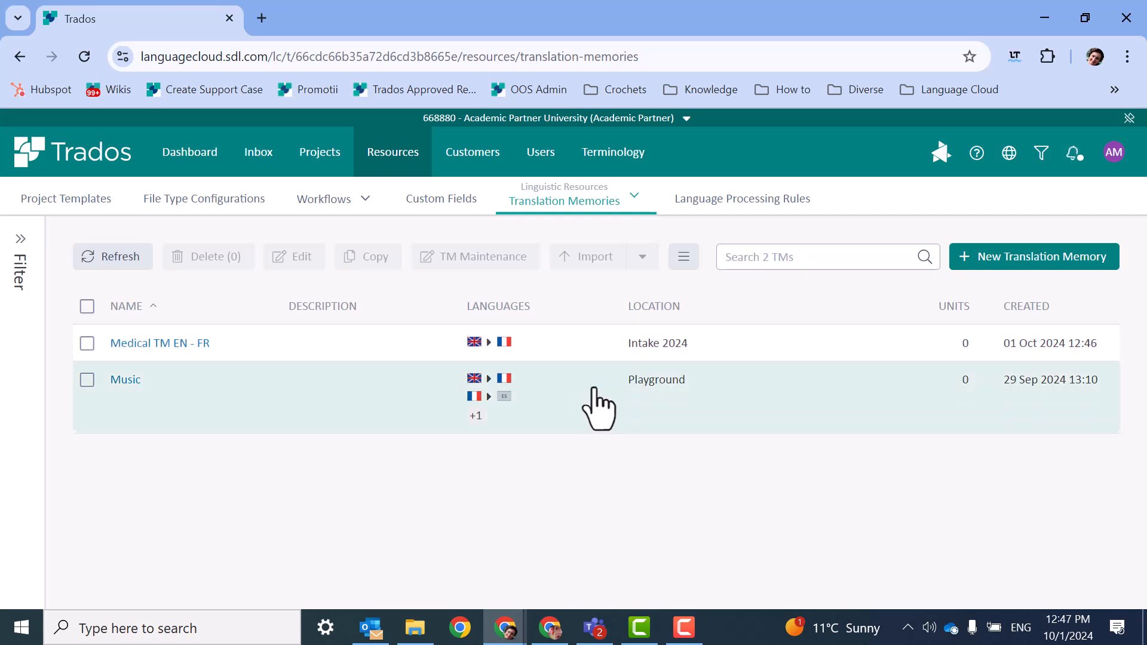
mouse_move(742, 383)
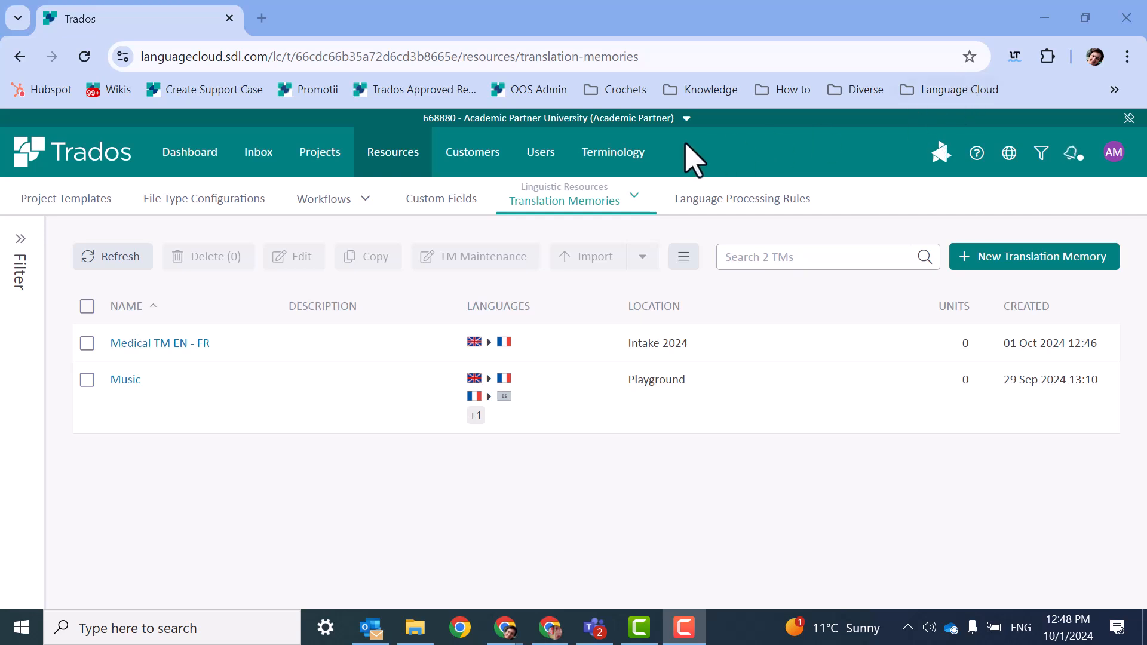
Start a new termbase named "Medical Termbase" located in Intake 2024 under Bachelor of Arts in Translation and Interpretation.
click(383, 150)
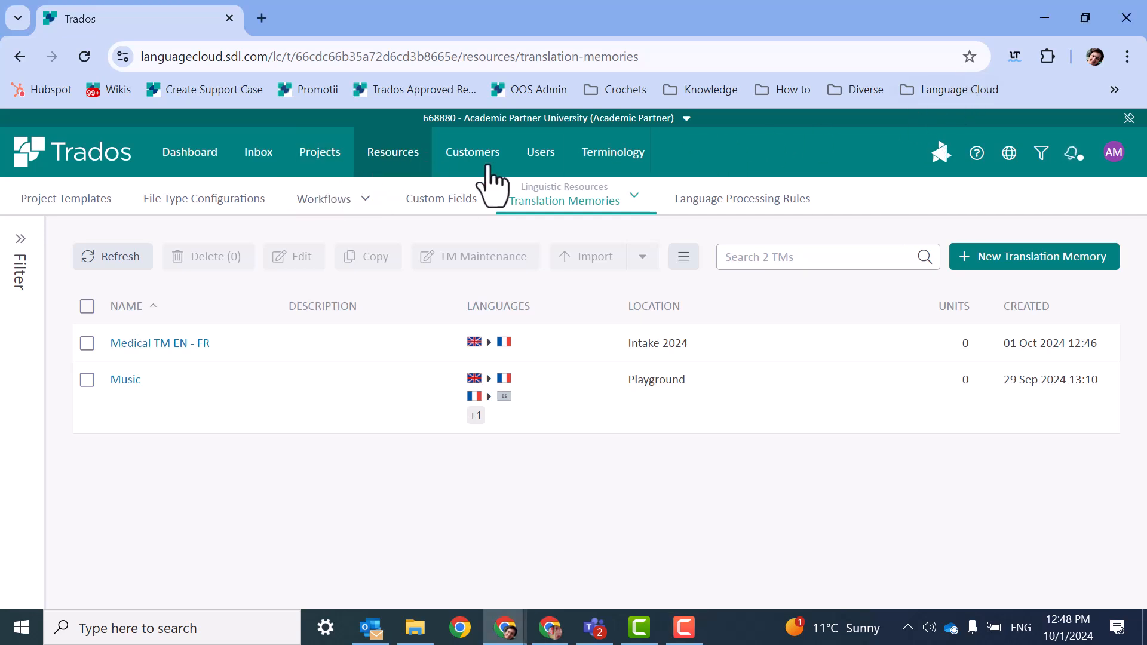
click(559, 202)
click(582, 327)
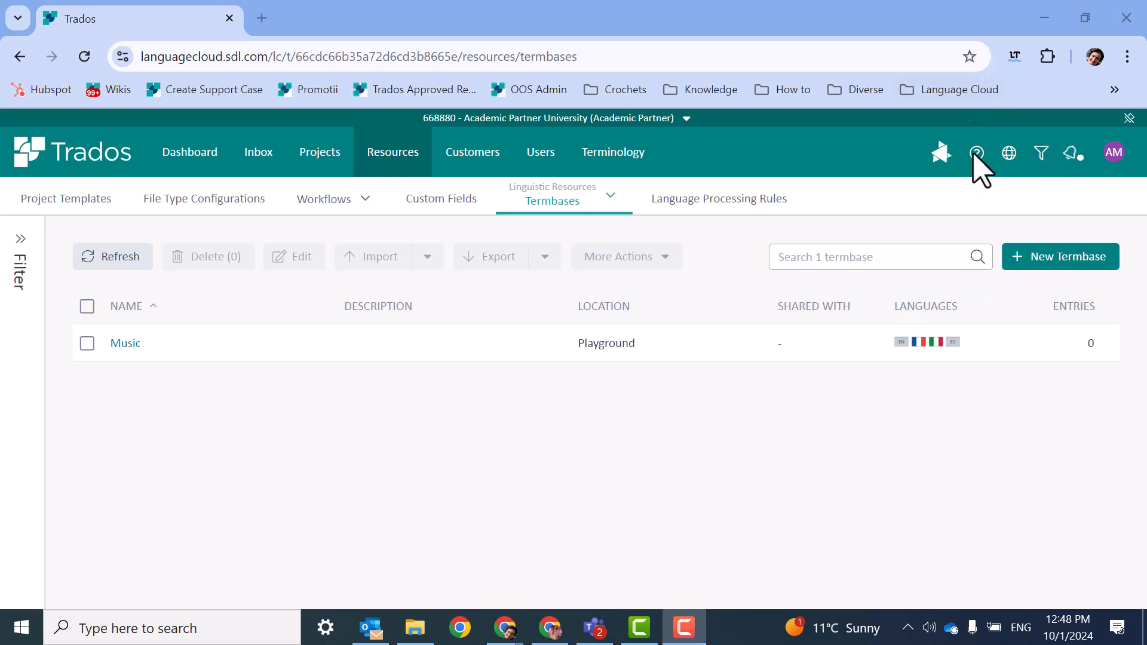
click(1059, 262)
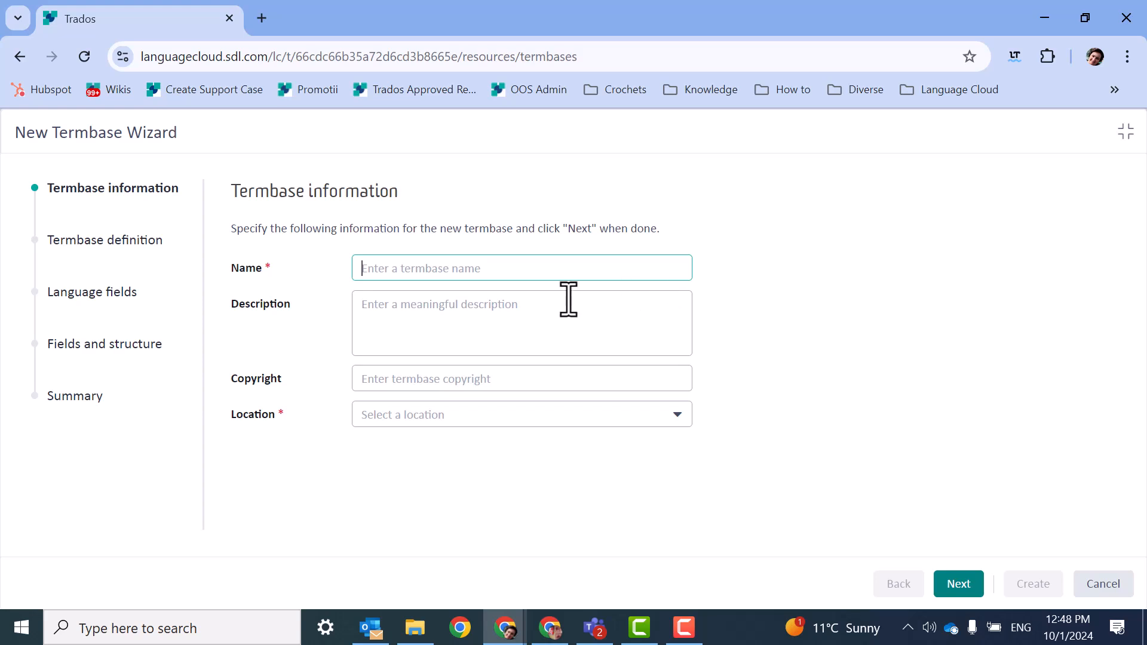
click(530, 281)
text(Medica)
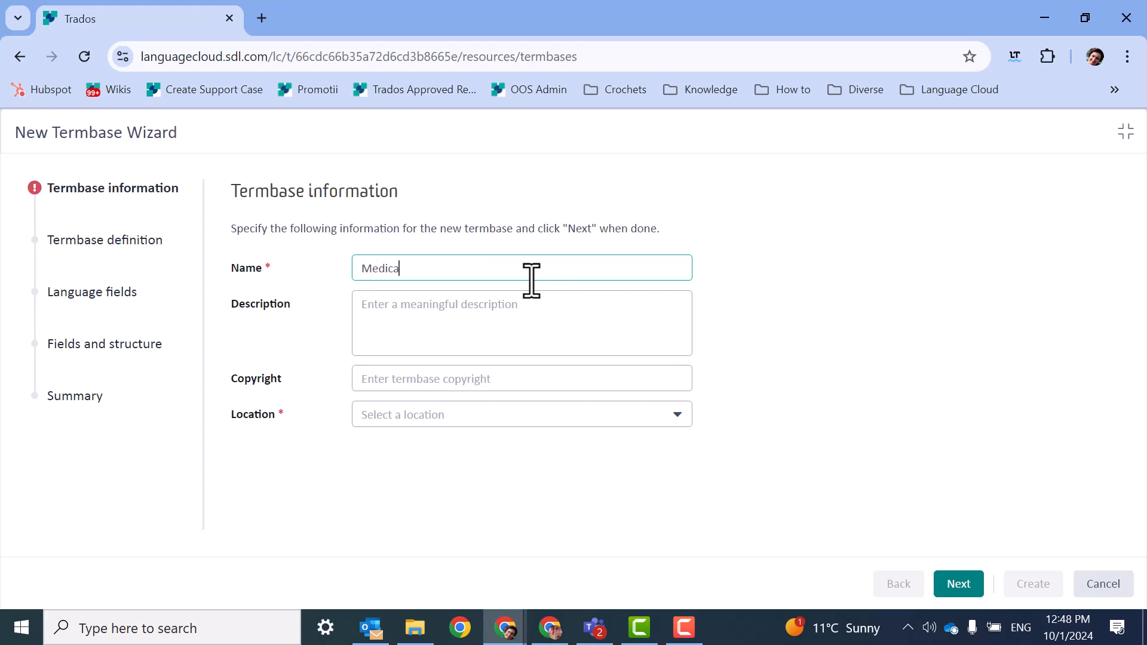
text(l Termbase)
click(670, 418)
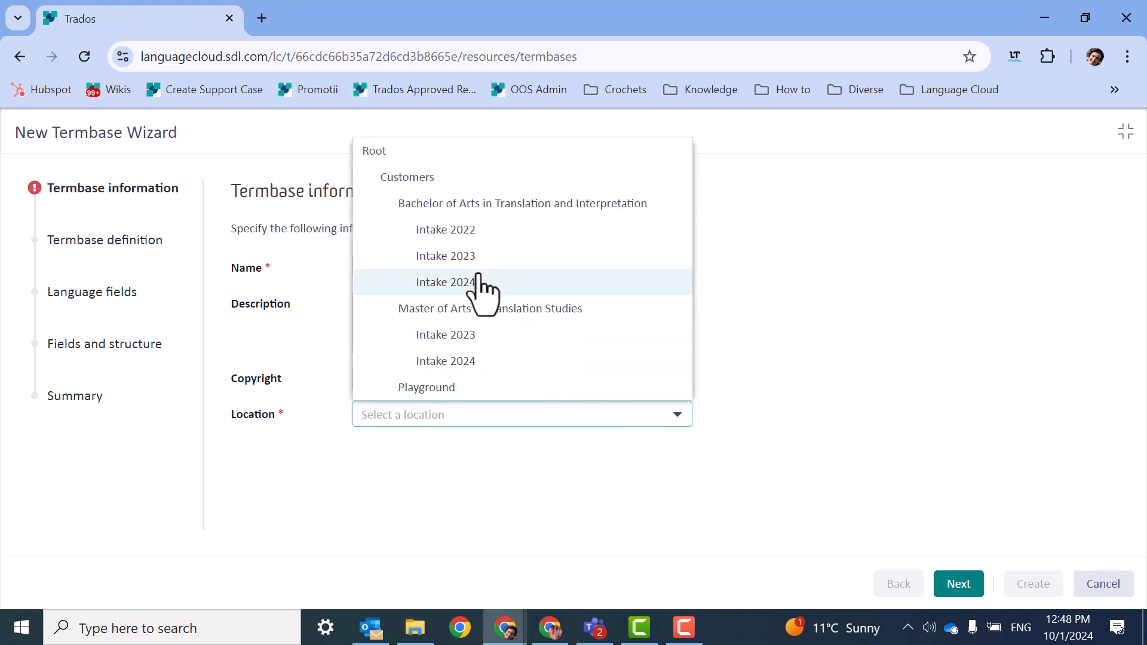
click(493, 283)
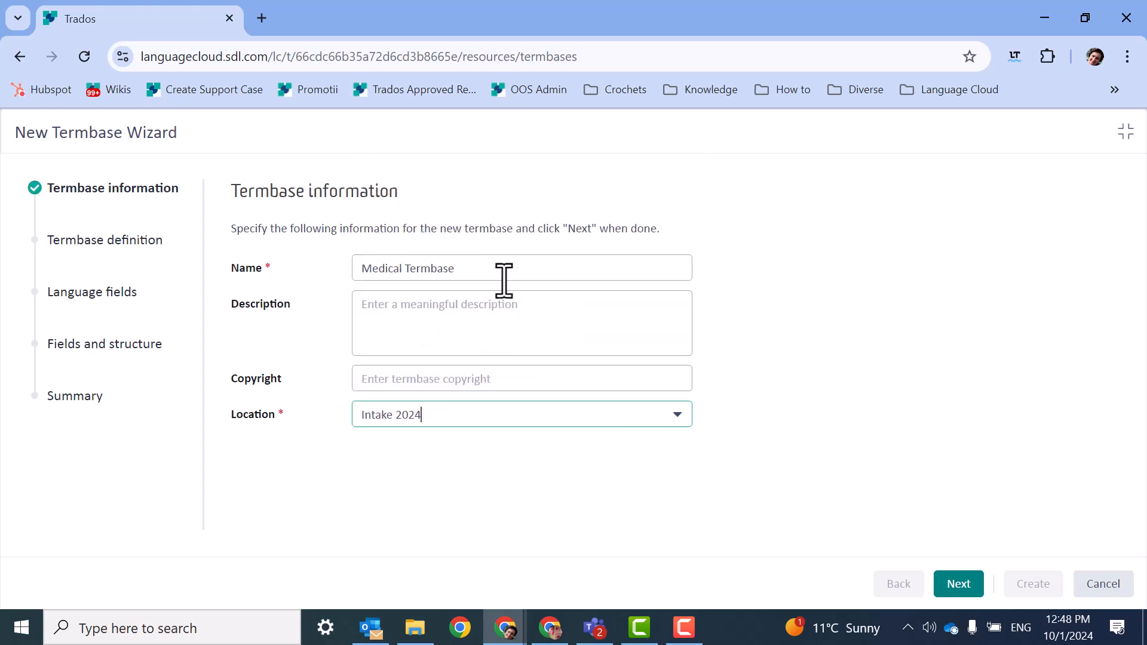
click(959, 585)
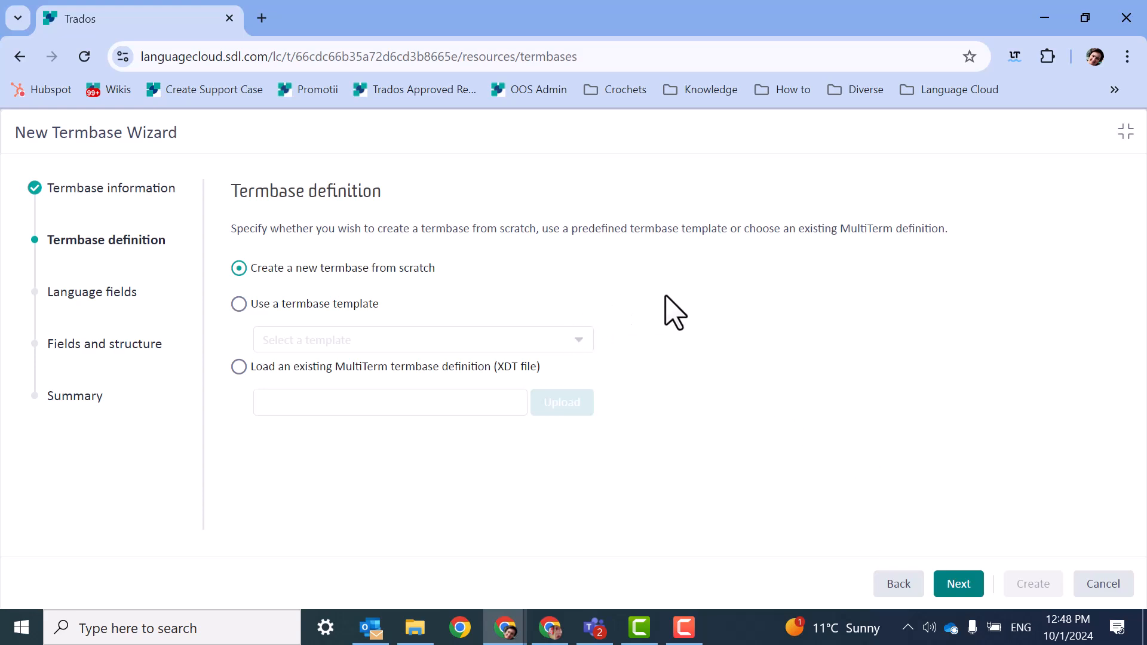
Accept creating the termbase from scratch and add English, French, Italian and Spanish as its language fields.
click(955, 589)
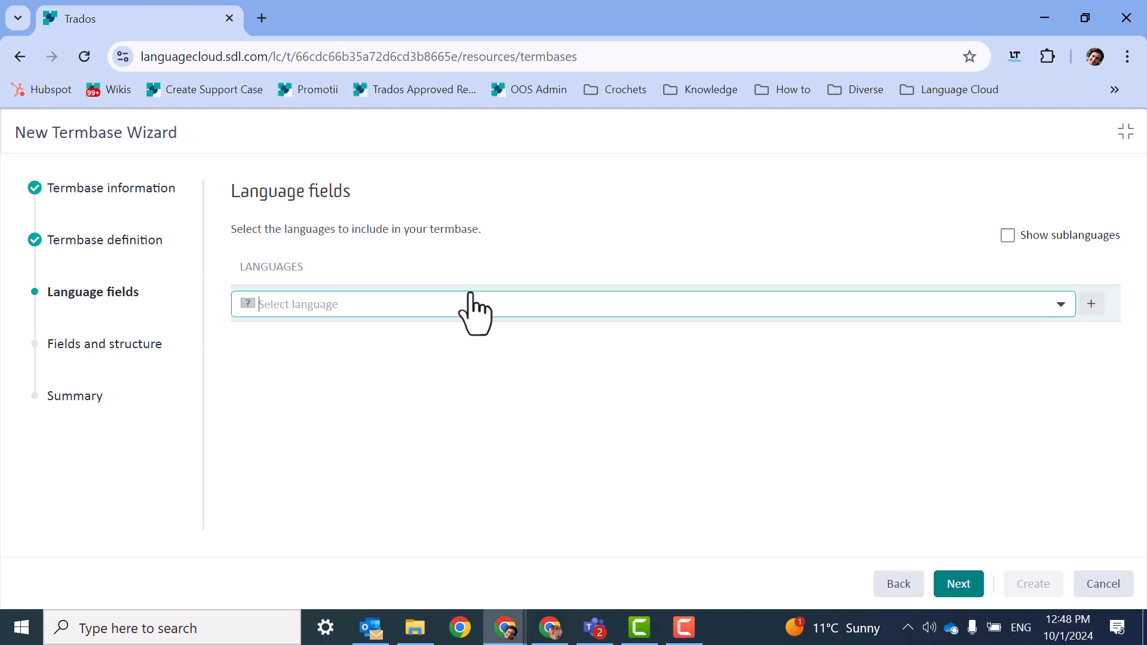
text(en)
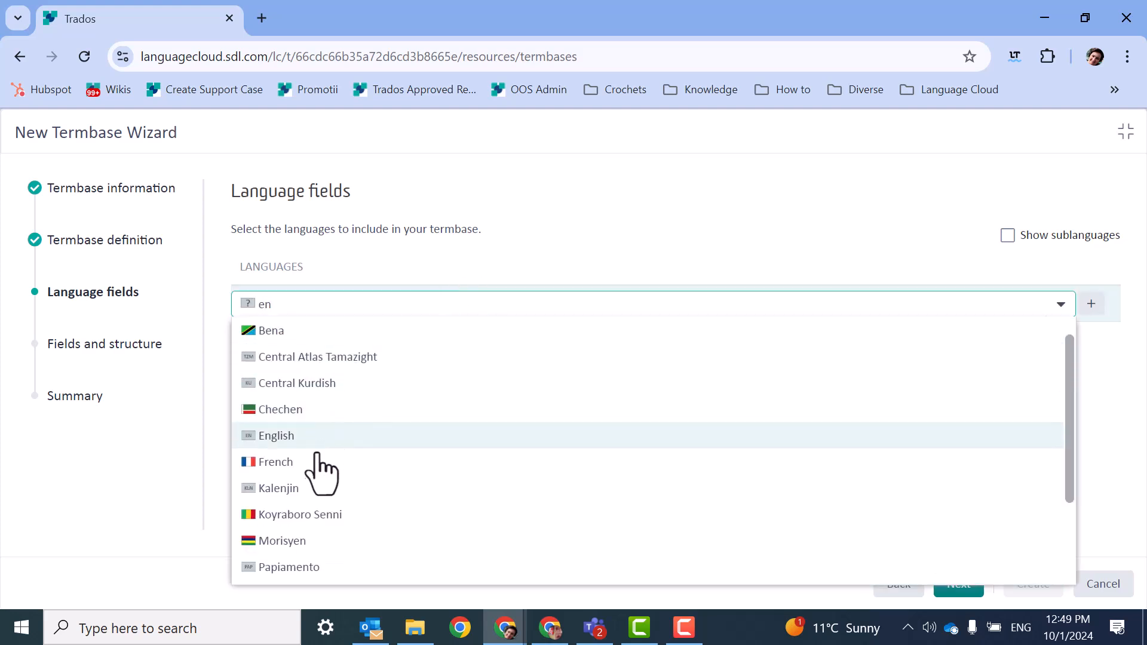
click(318, 445)
text(fr)
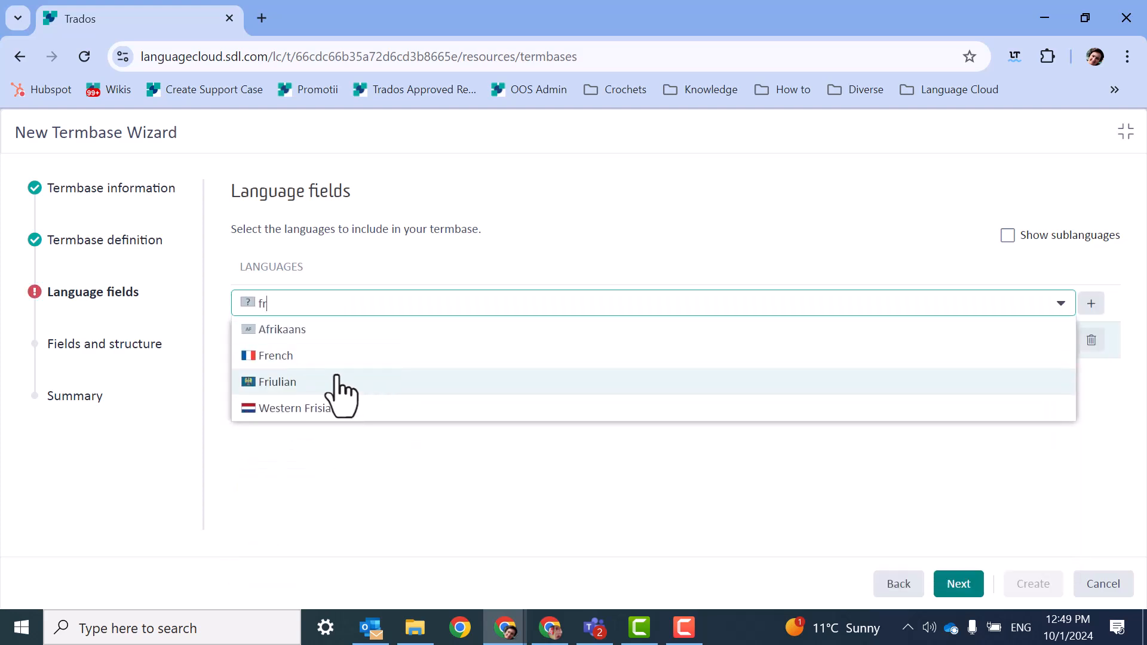
click(328, 359)
text(it)
click(307, 359)
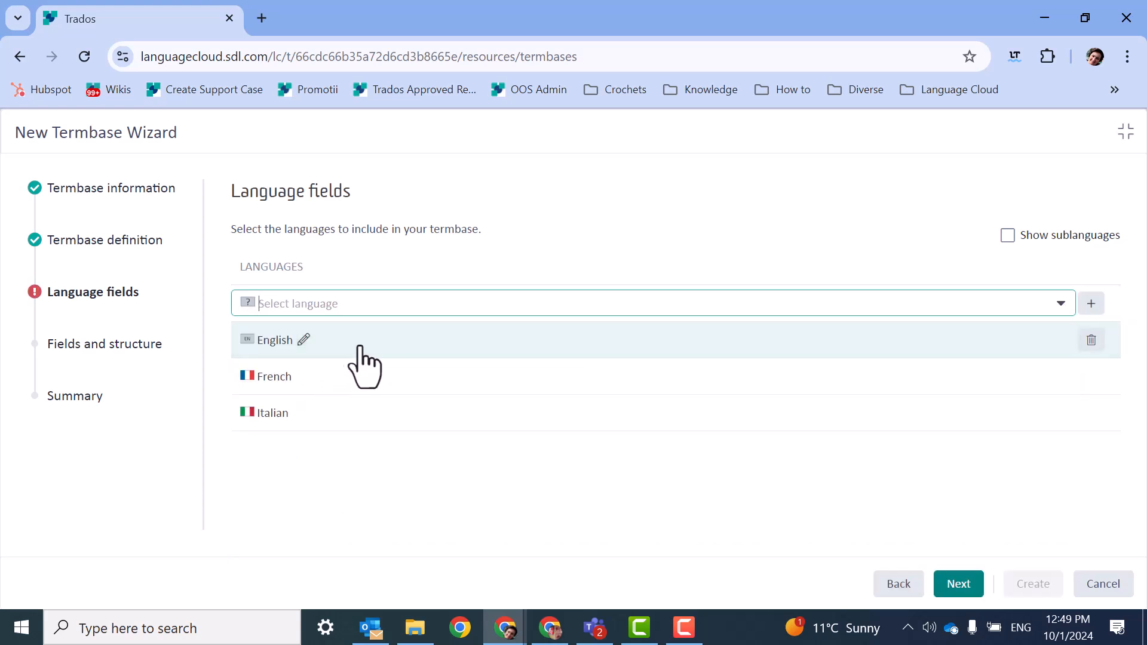
text(s)
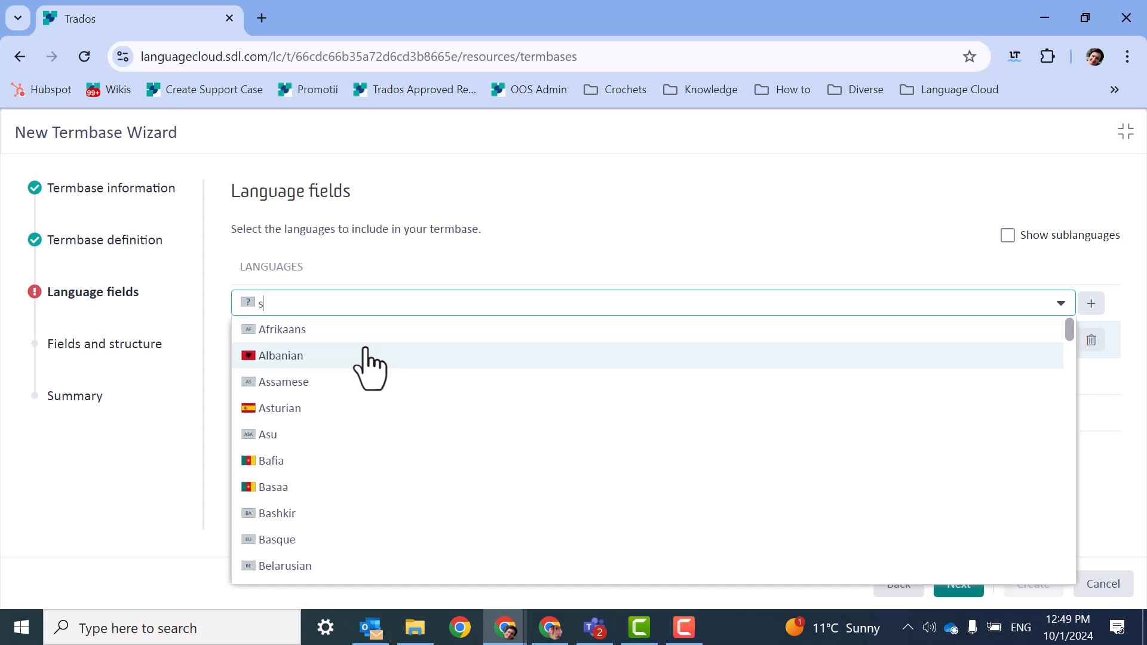
text(p)
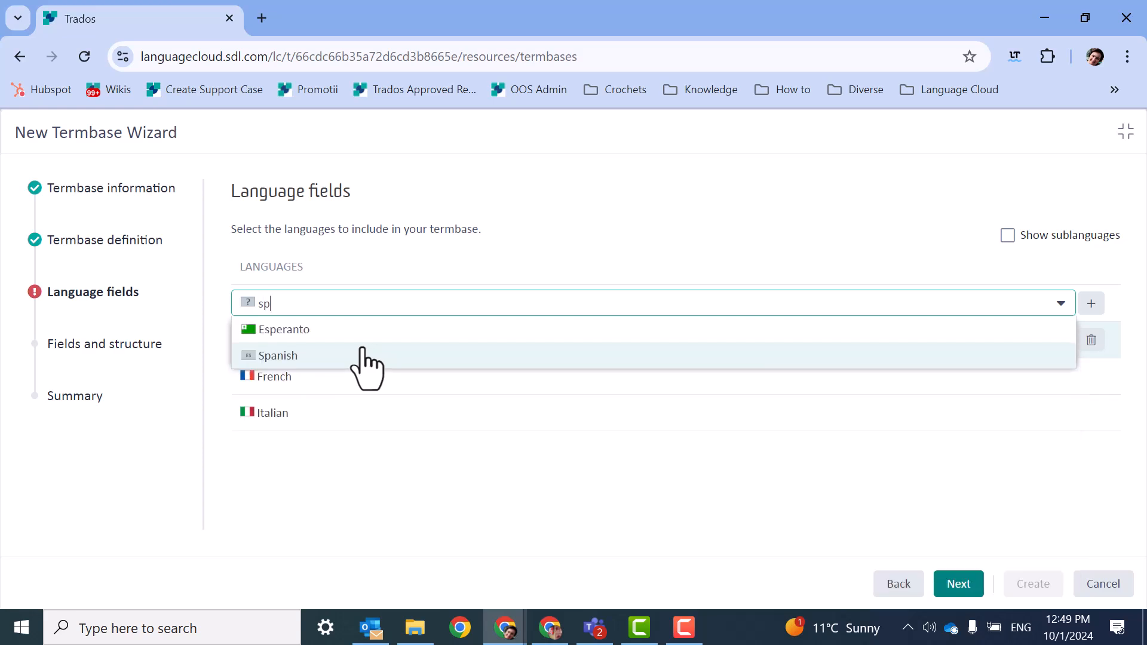
click(326, 359)
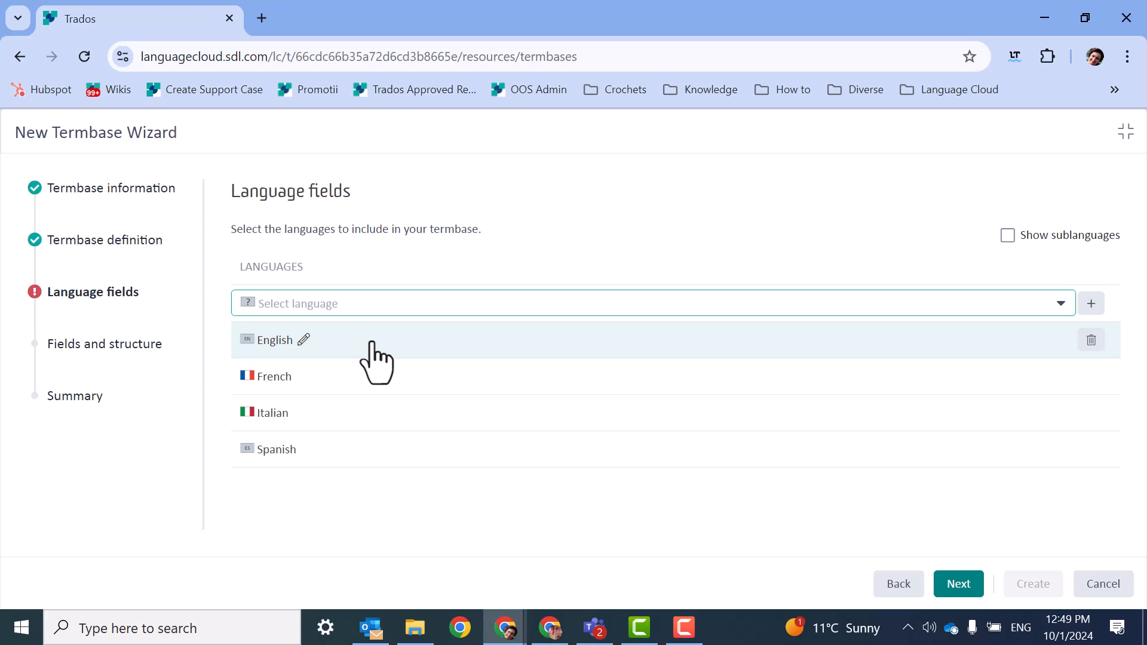
click(952, 591)
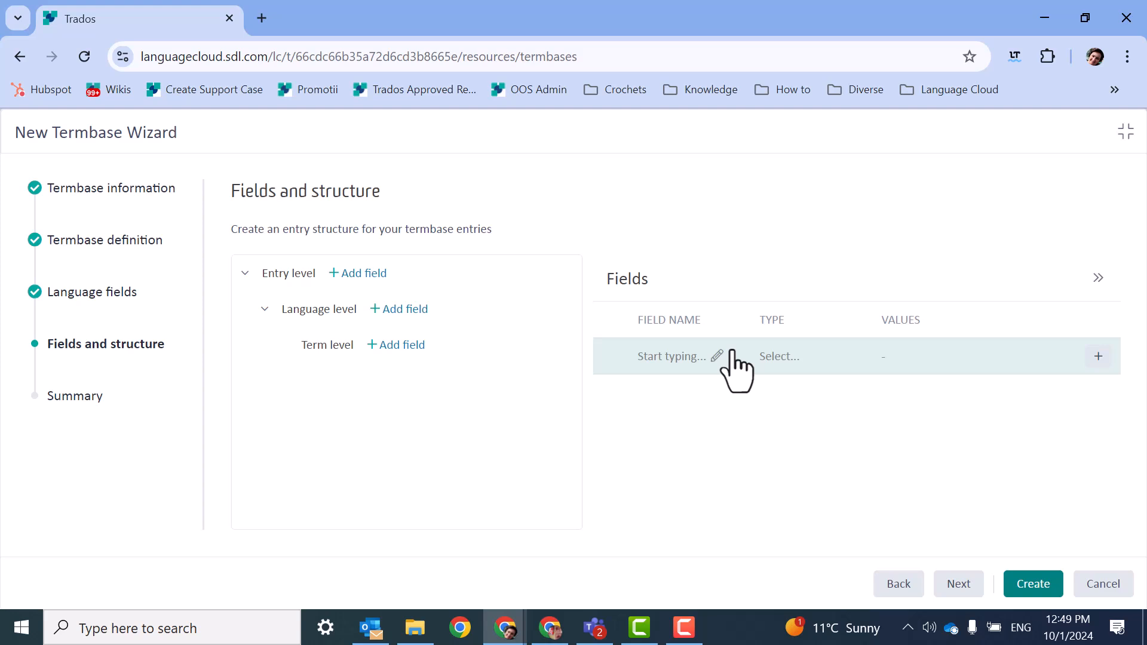
Create the termbase with no additional entry fields and open Medical Termbase for editing.
click(1041, 584)
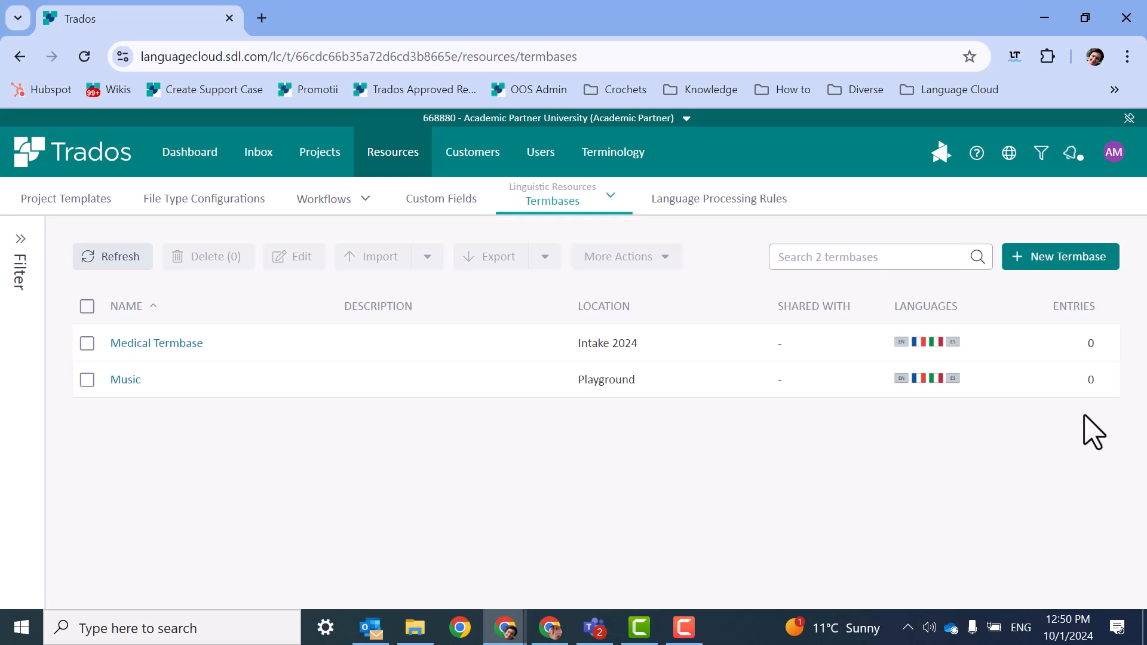
mouse_move(981, 377)
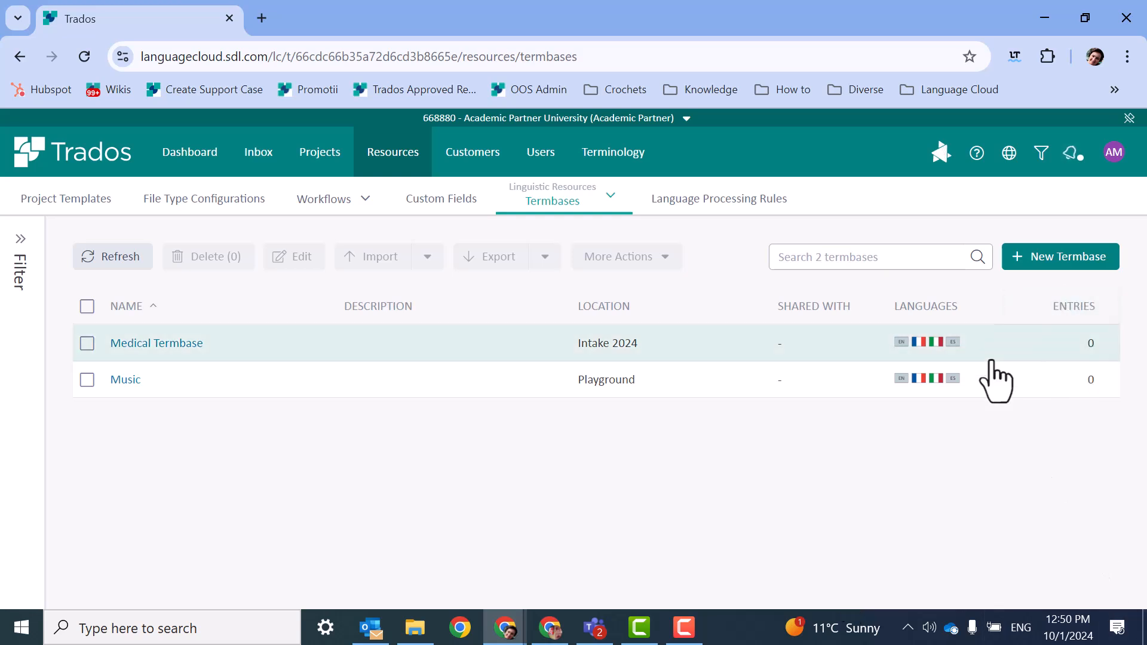
click(144, 343)
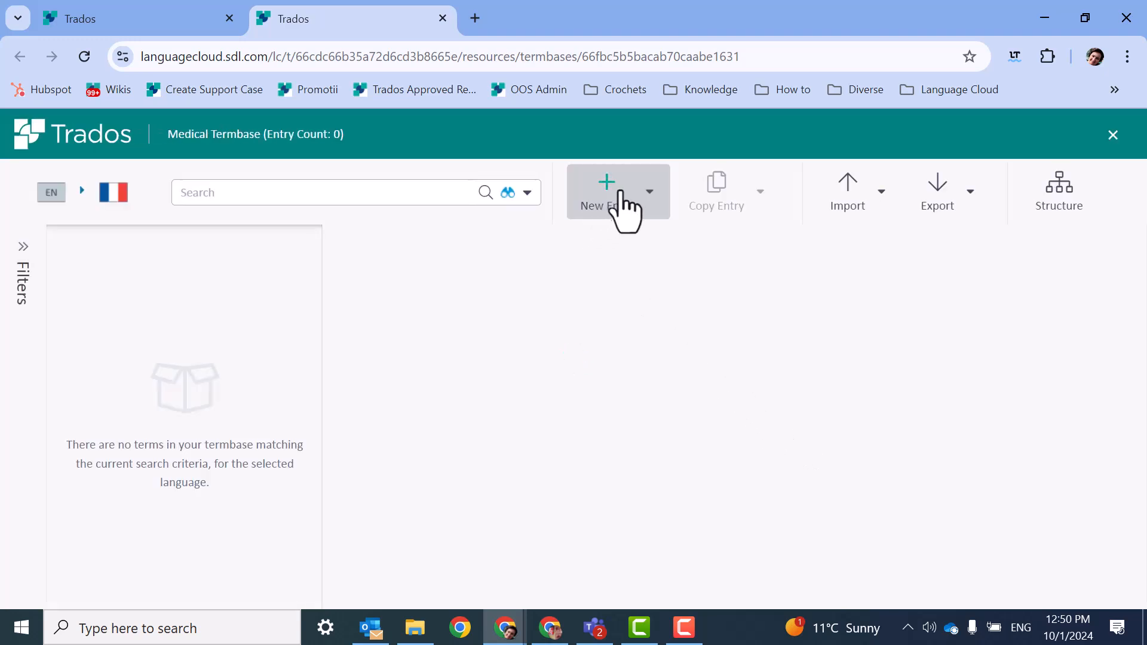
Add a new entry with the English term "doctor" and save it.
click(608, 197)
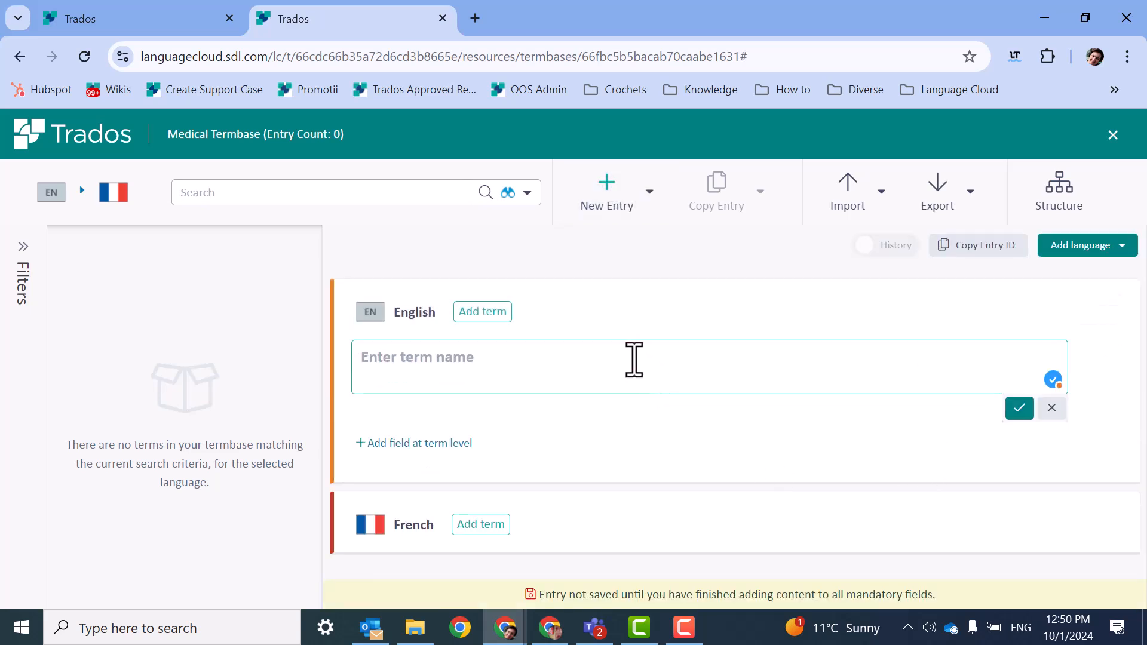
text(doctor)
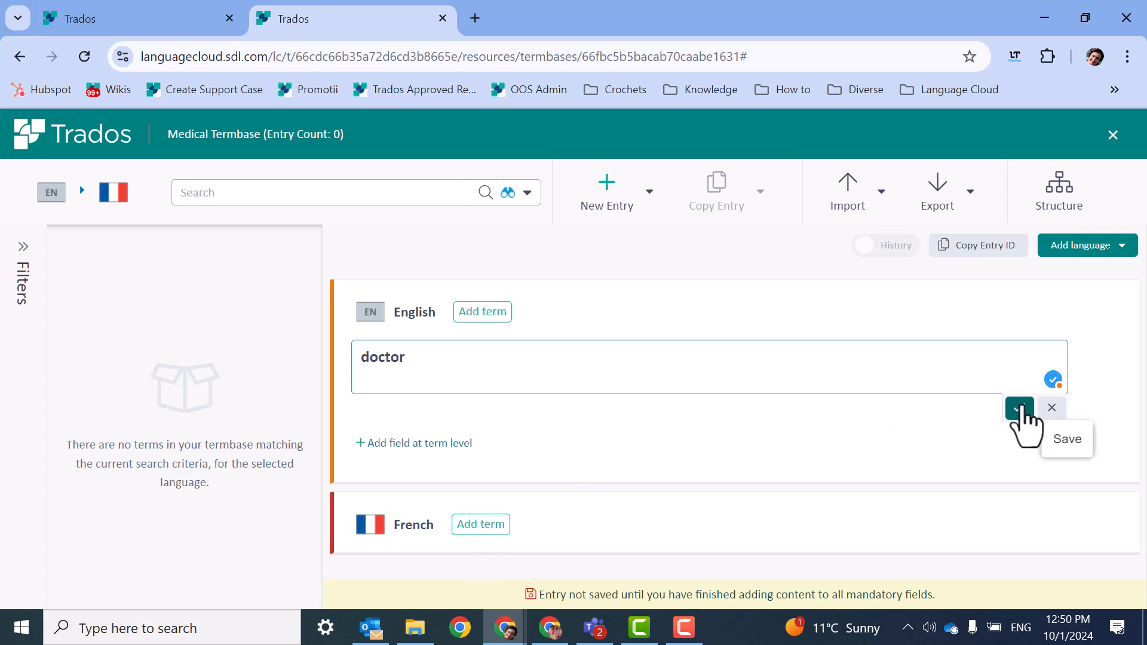
click(1020, 408)
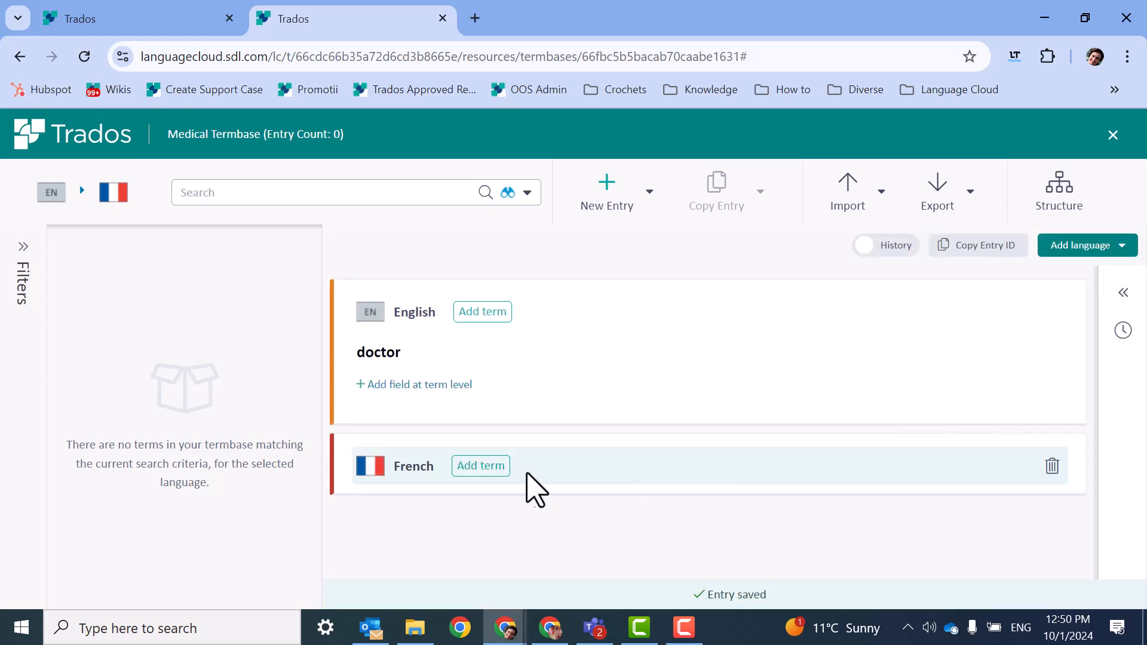
Add "docteur" as the French term of the doctor entry and save it.
click(482, 467)
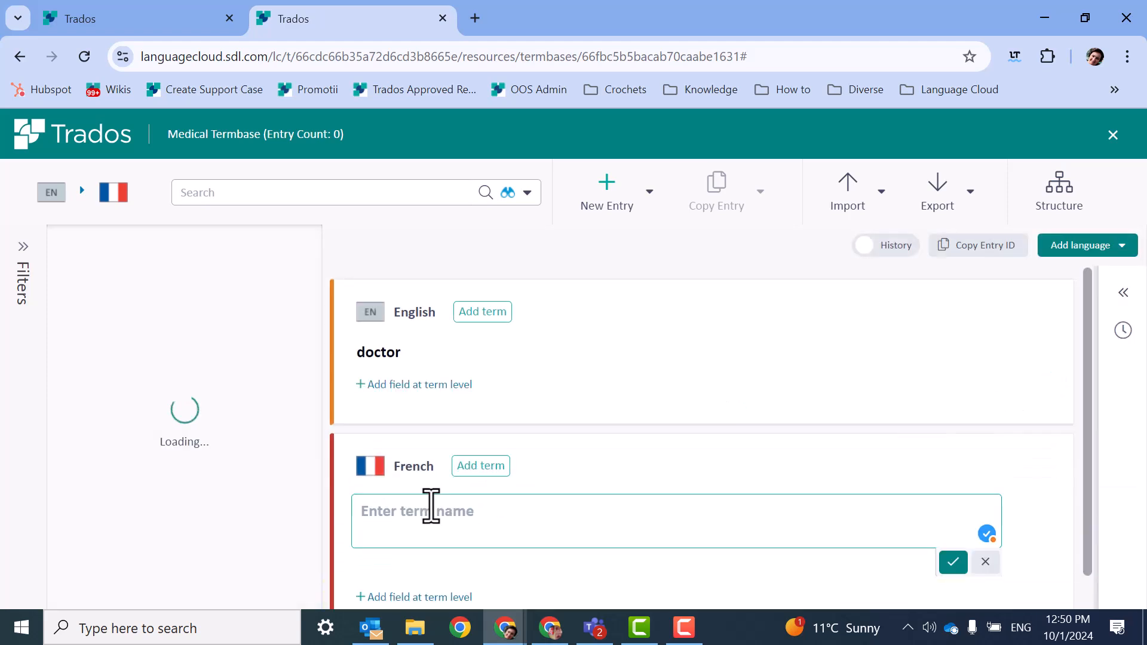
text(docto)
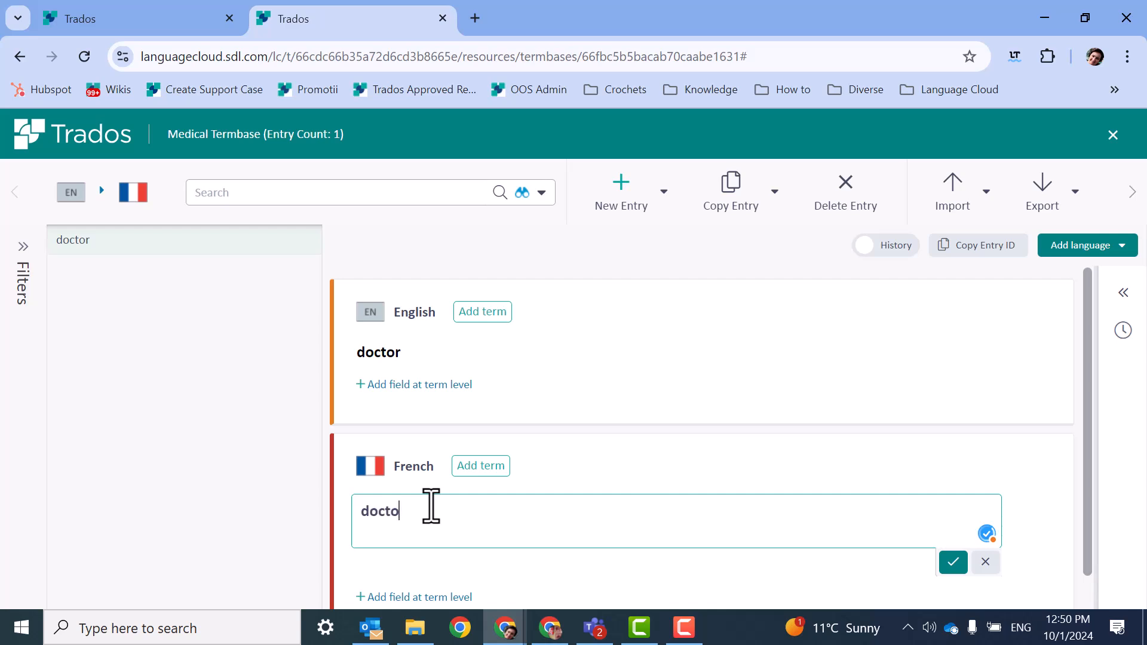
key(BackSpace)
text(eur)
click(951, 563)
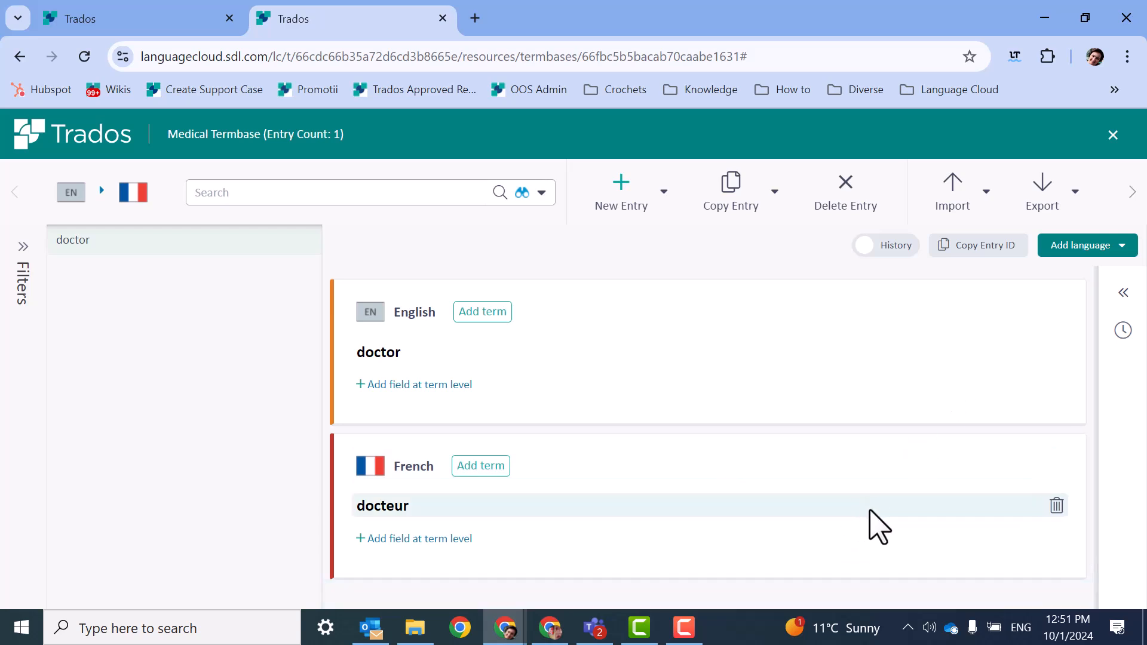
Add Italian to the doctor entry with the term "doctore" and save it.
click(1120, 246)
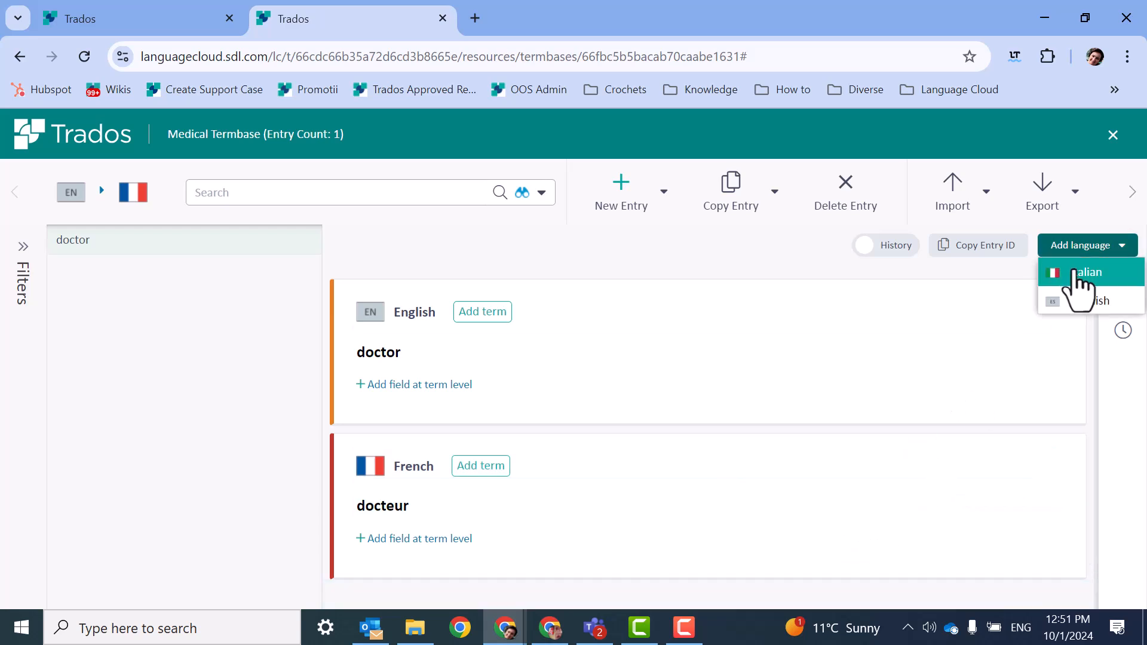
click(1078, 273)
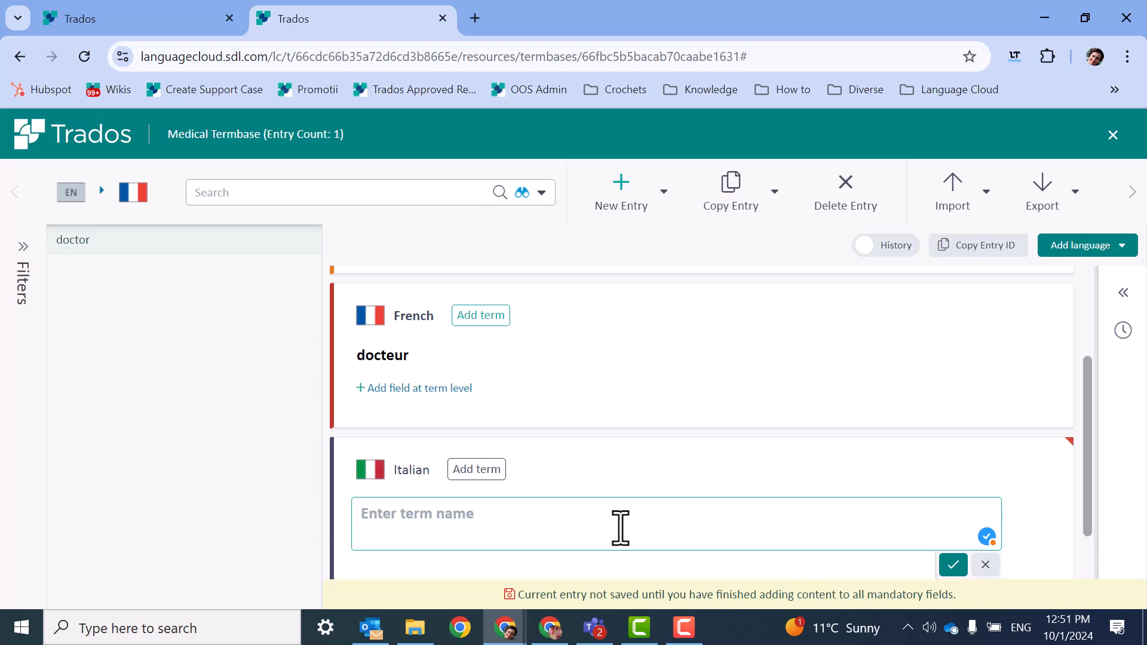
text(doctore)
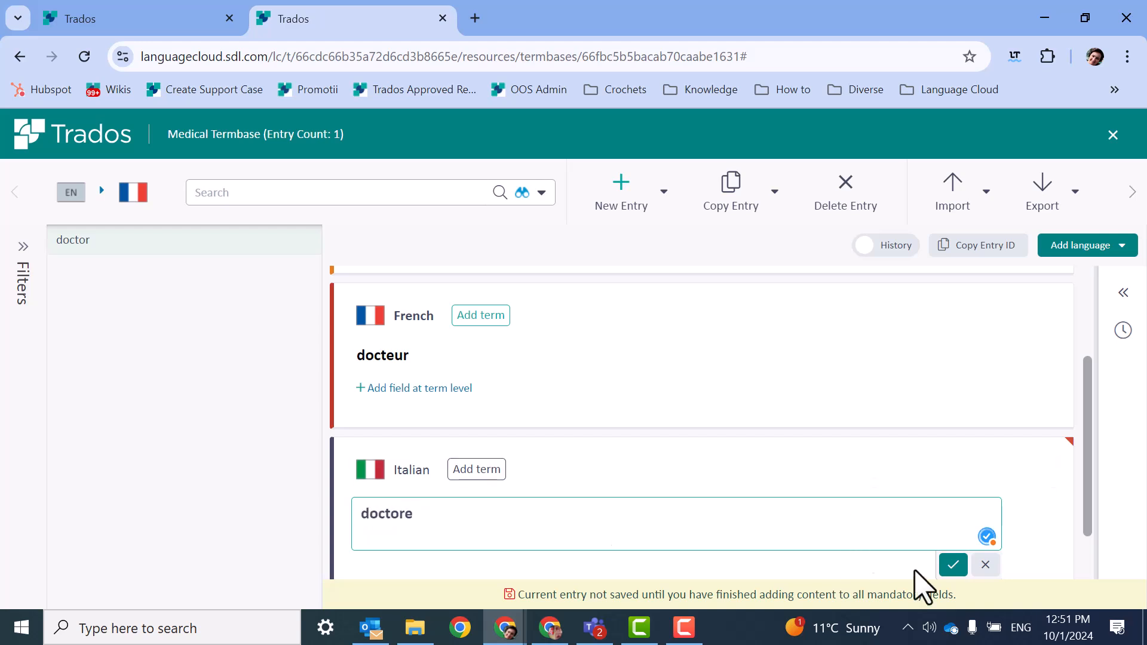
click(953, 564)
Add Spanish to the doctor entry with the term "medical" and save it.
click(1093, 248)
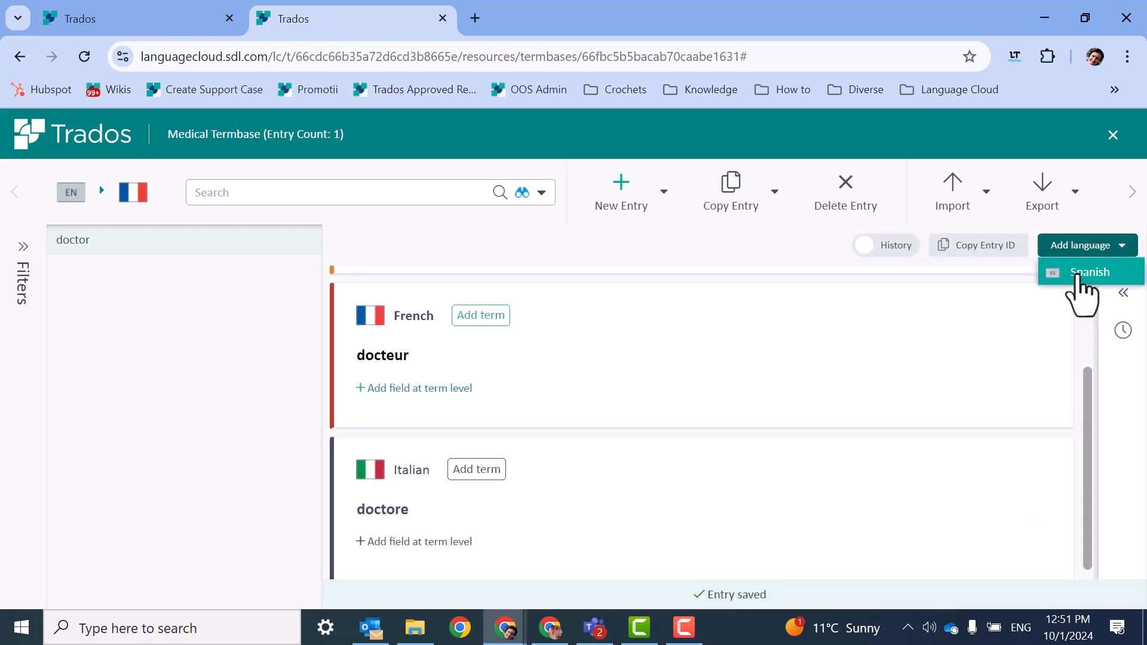
click(1093, 274)
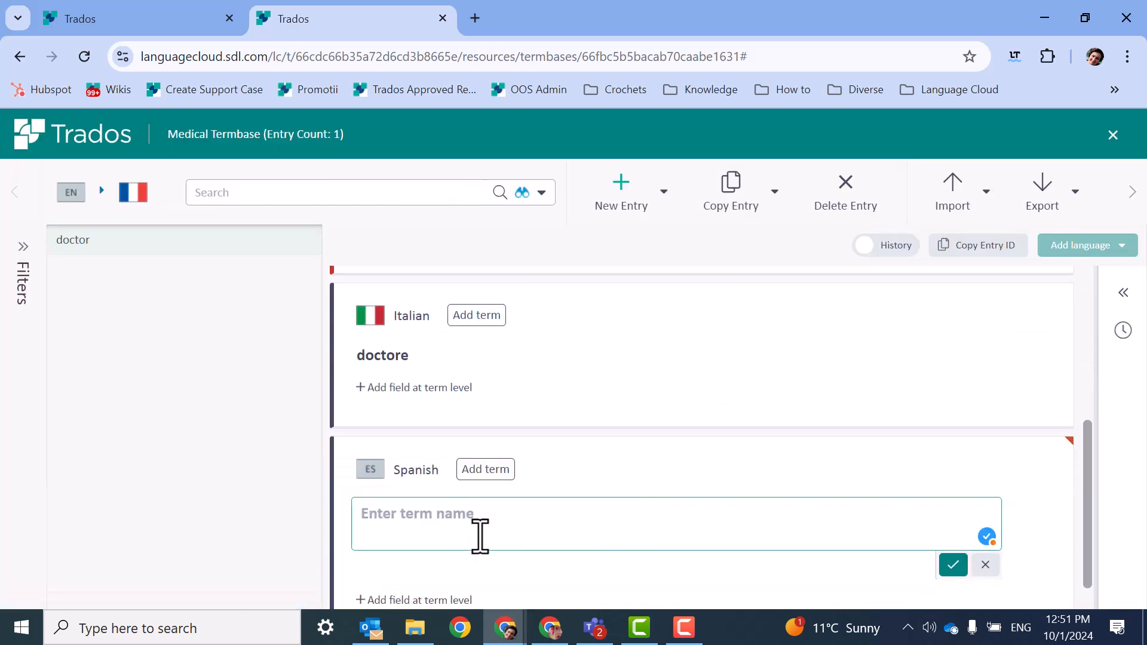
text(me)
key(BackSpace)
text(e)
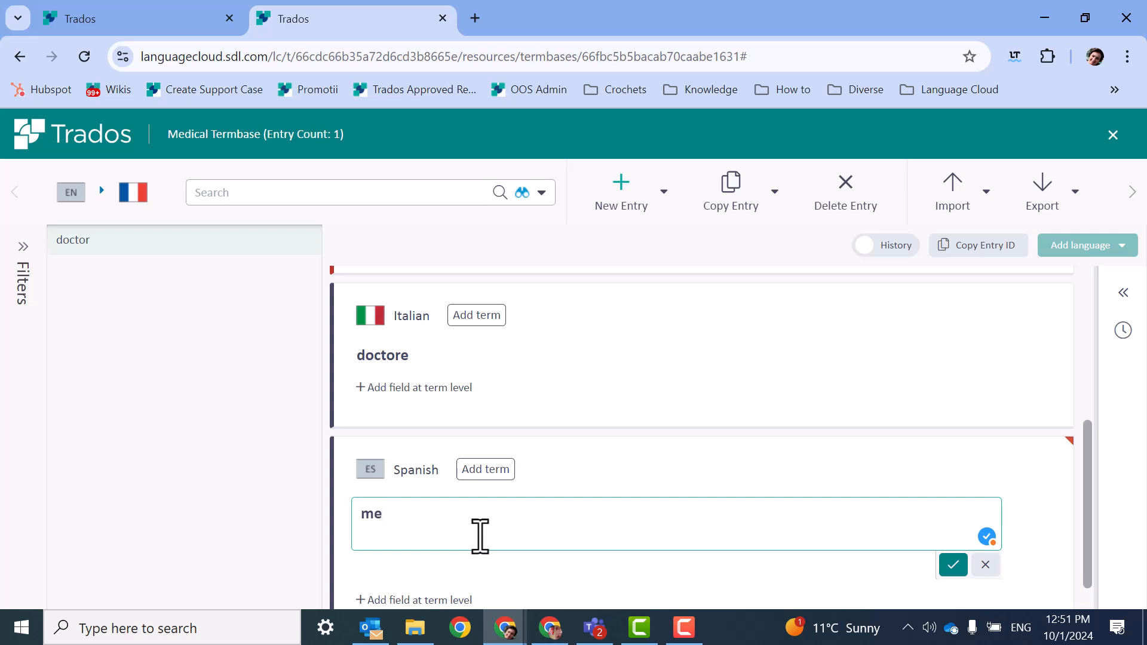
text(dical)
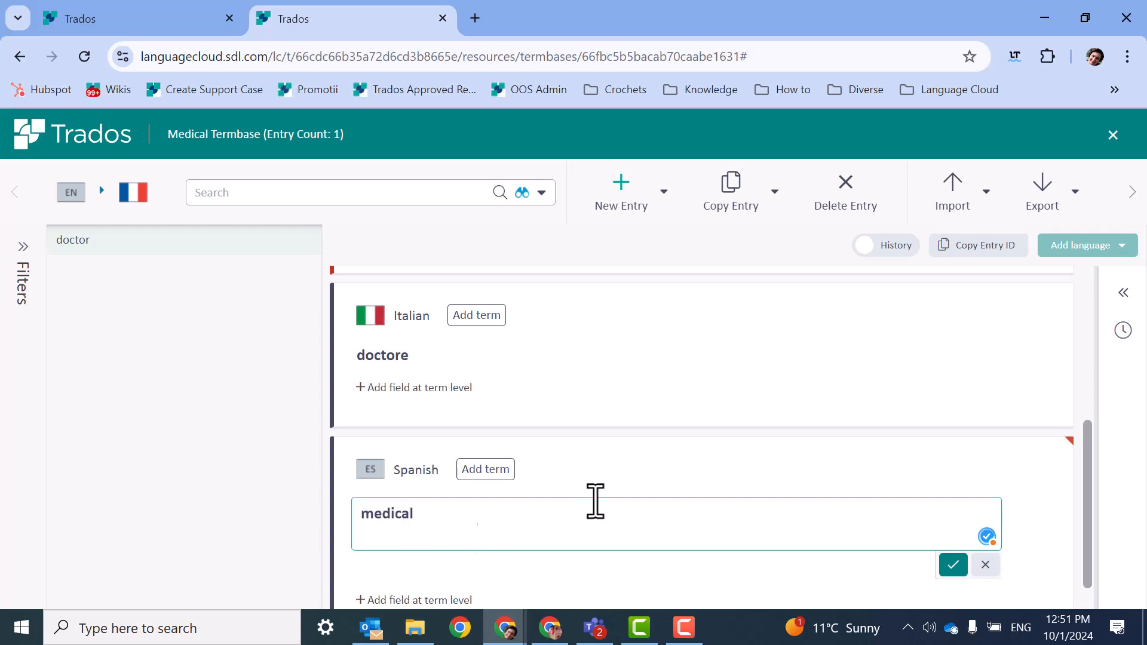
click(952, 564)
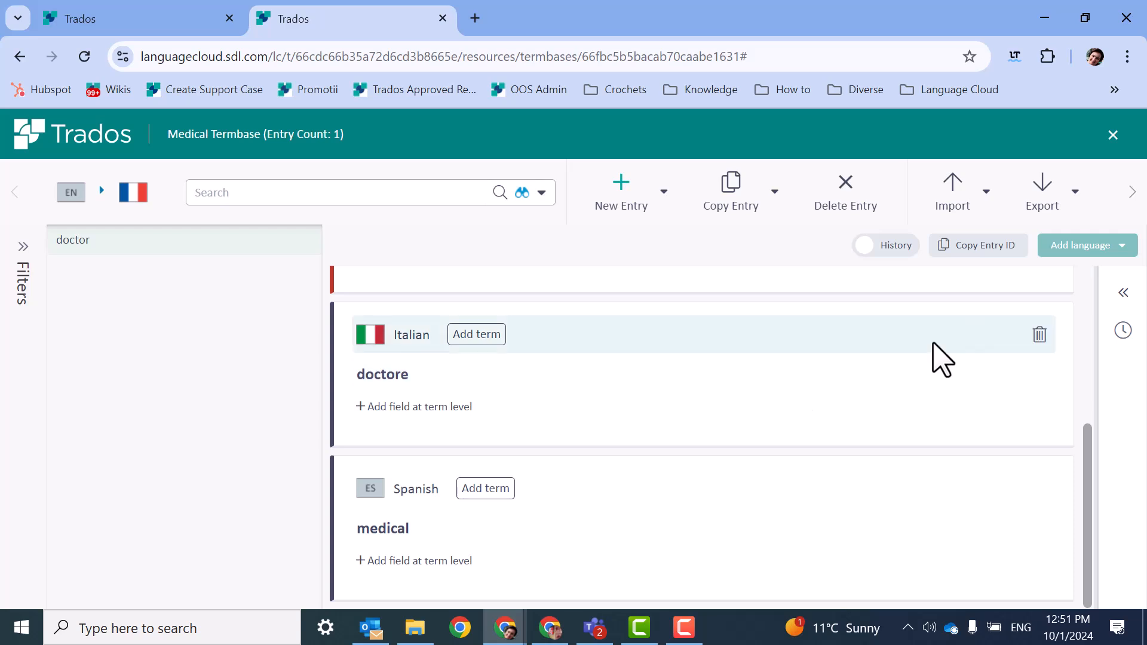
Close Medical Termbase and refresh the list of termbases.
click(1112, 135)
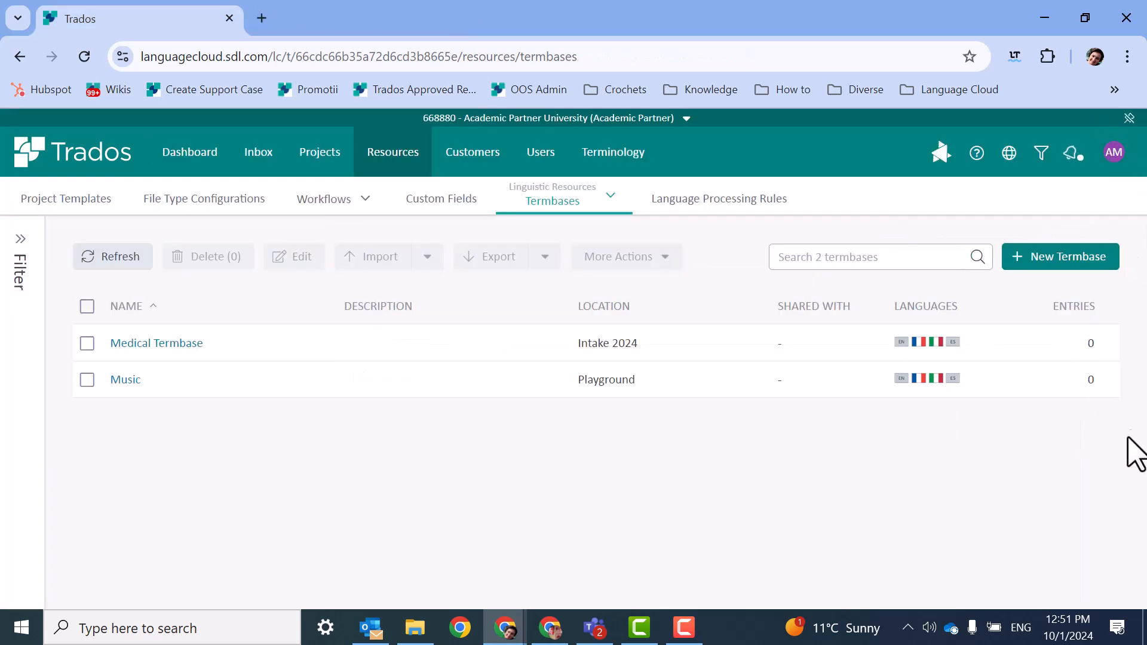
click(111, 262)
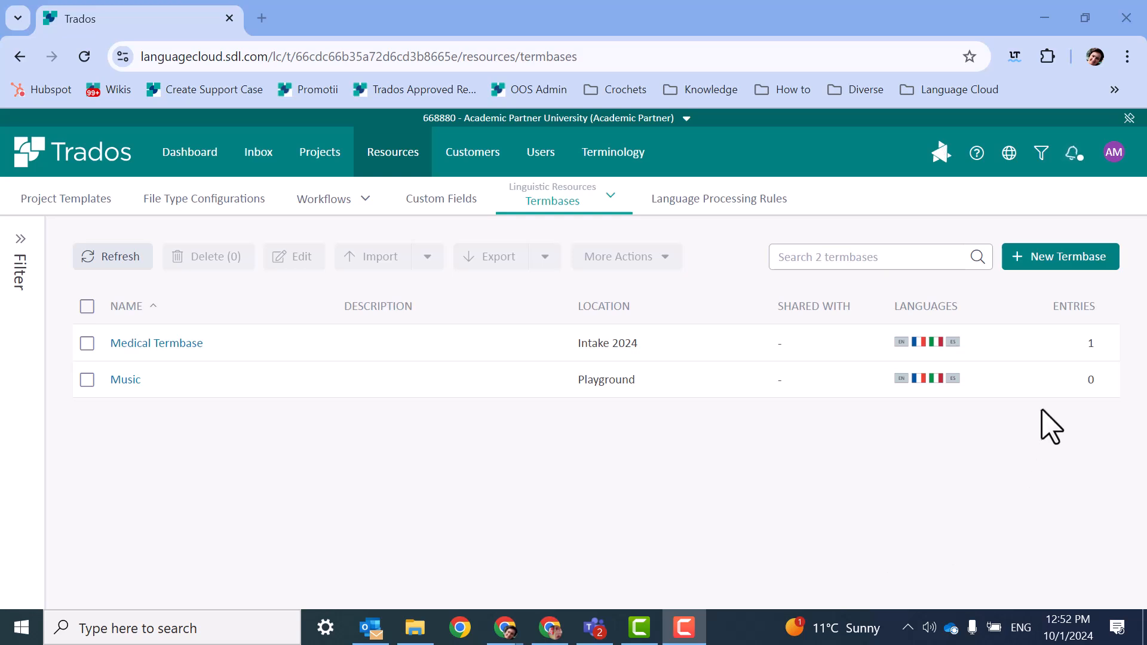
Go to the translation engines among the linguistic resources and start a new translation engine.
click(387, 156)
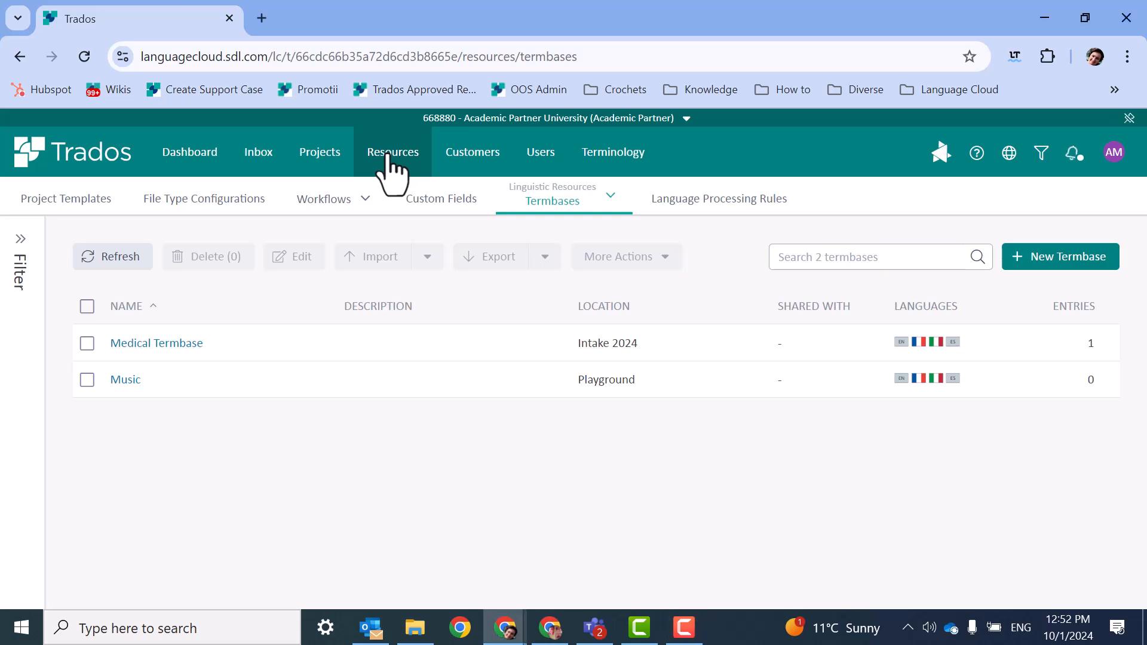
click(571, 206)
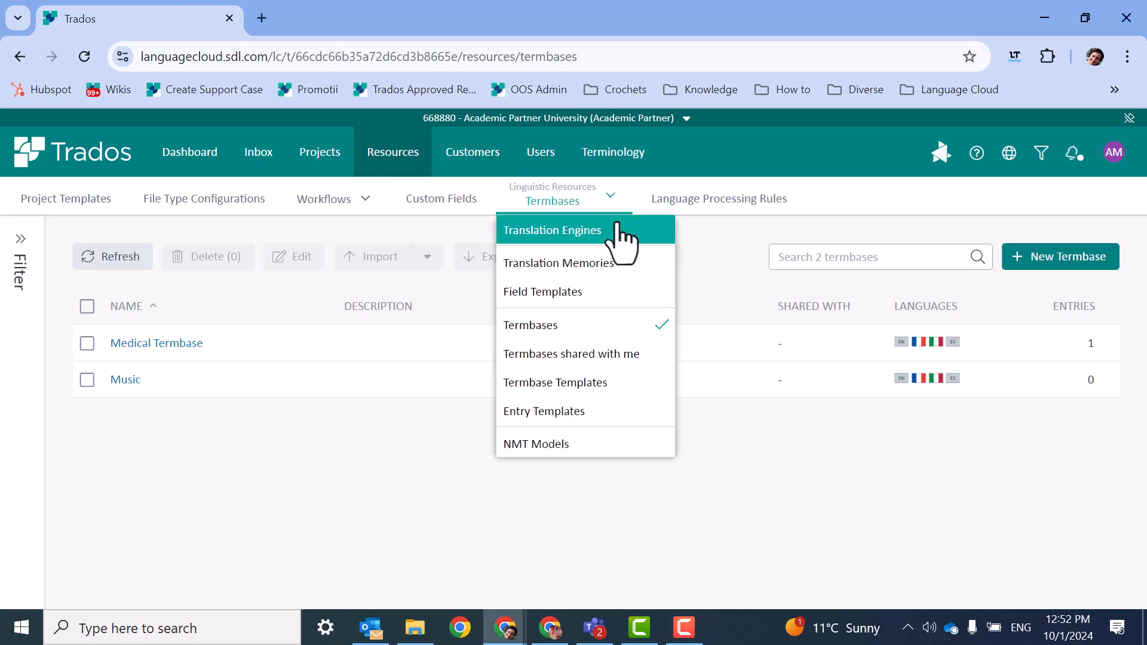
click(621, 230)
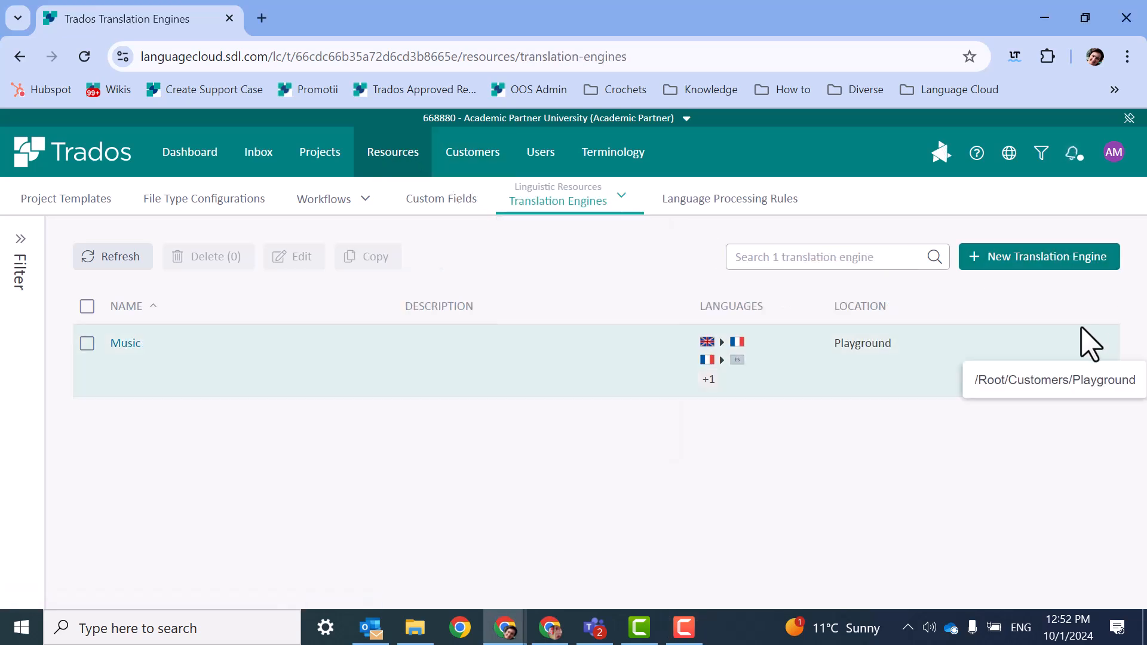
mouse_move(788, 373)
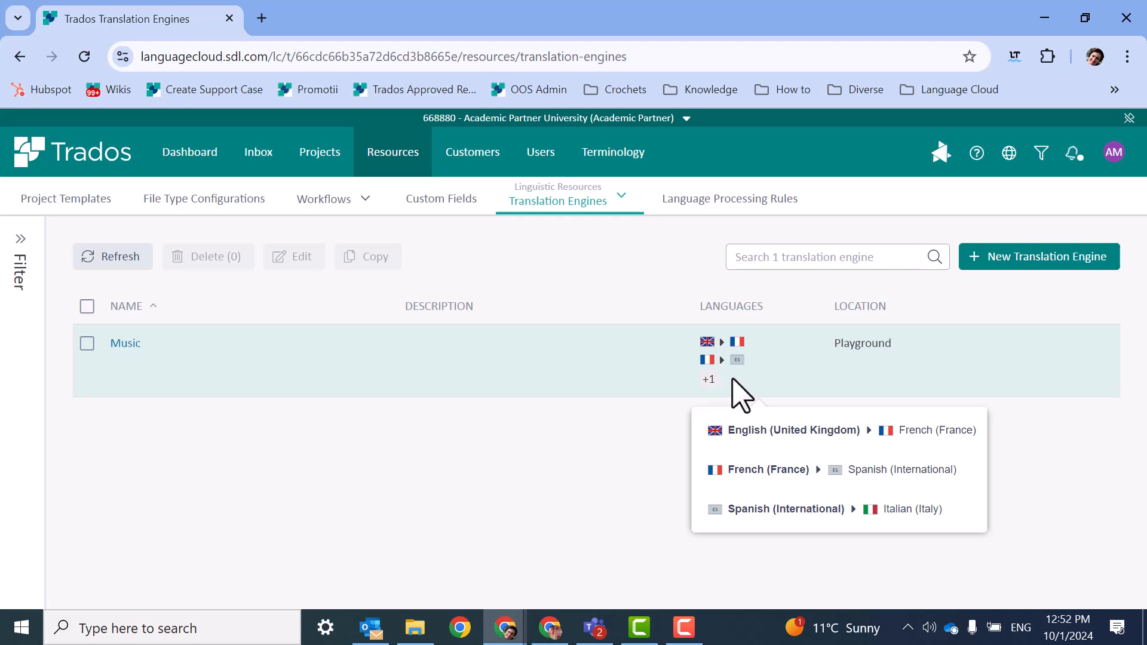
click(1004, 263)
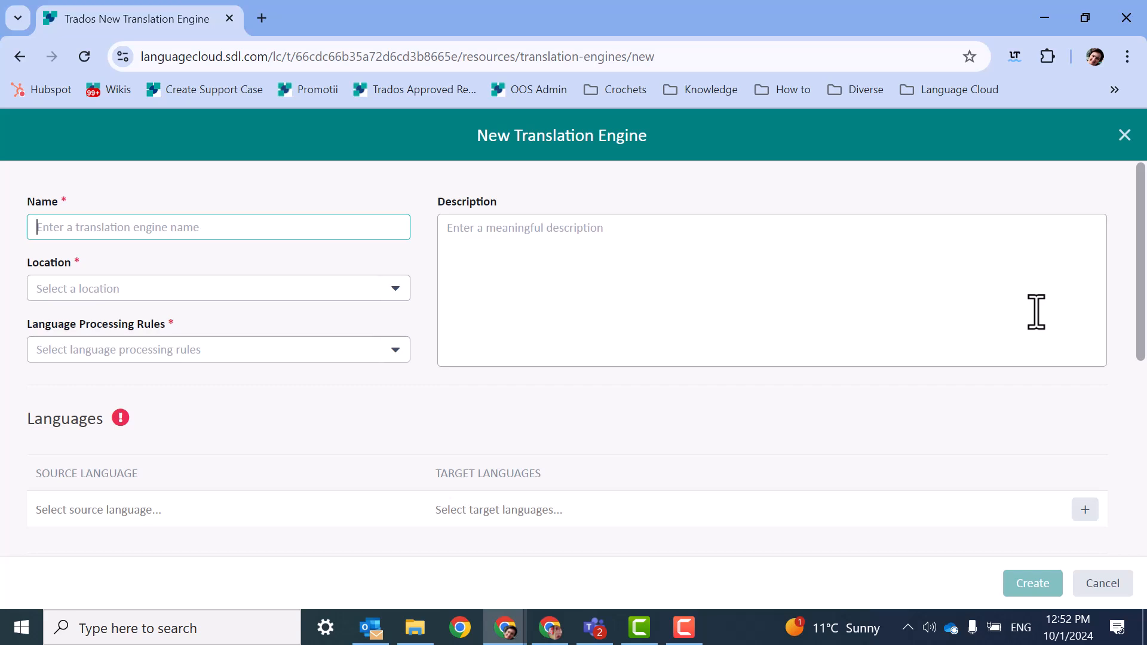
Name the new translation engine "Medical Translation Engine".
text(Translation)
key(BackSpace)
key(BackSpace)
key(BackSpace)
key(BackSpace)
key(BackSpace)
key(BackSpace)
key(BackSpace)
key(BackSpace)
key(BackSpace)
key(BackSpace)
key(BackSpace)
text(Med)
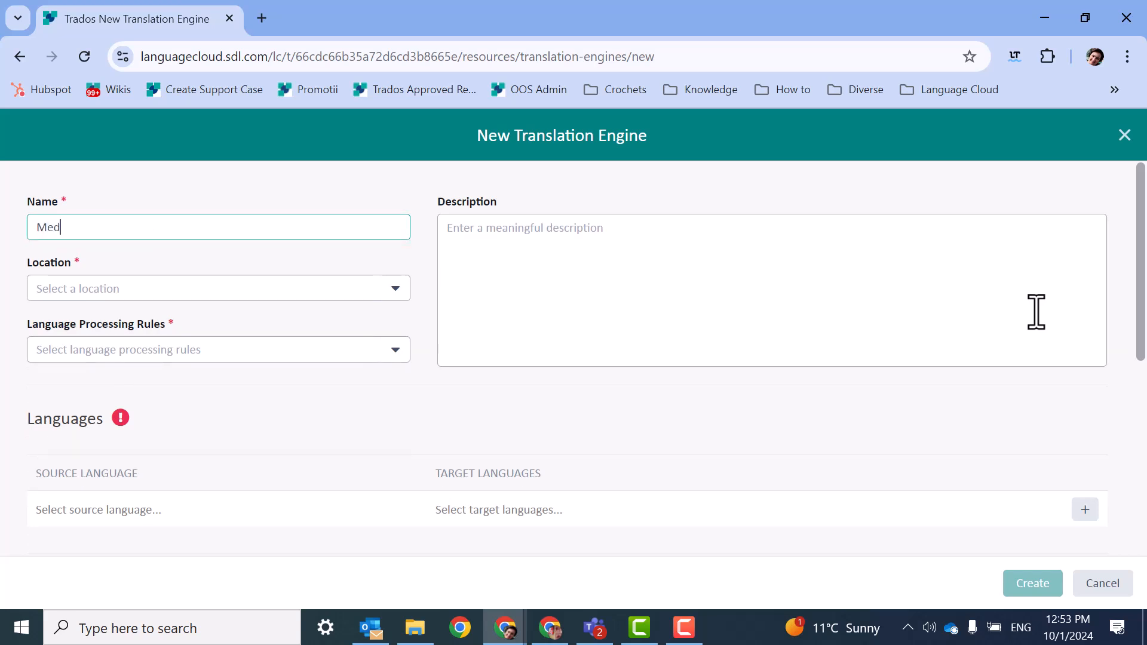
text(ical Translation Engine)
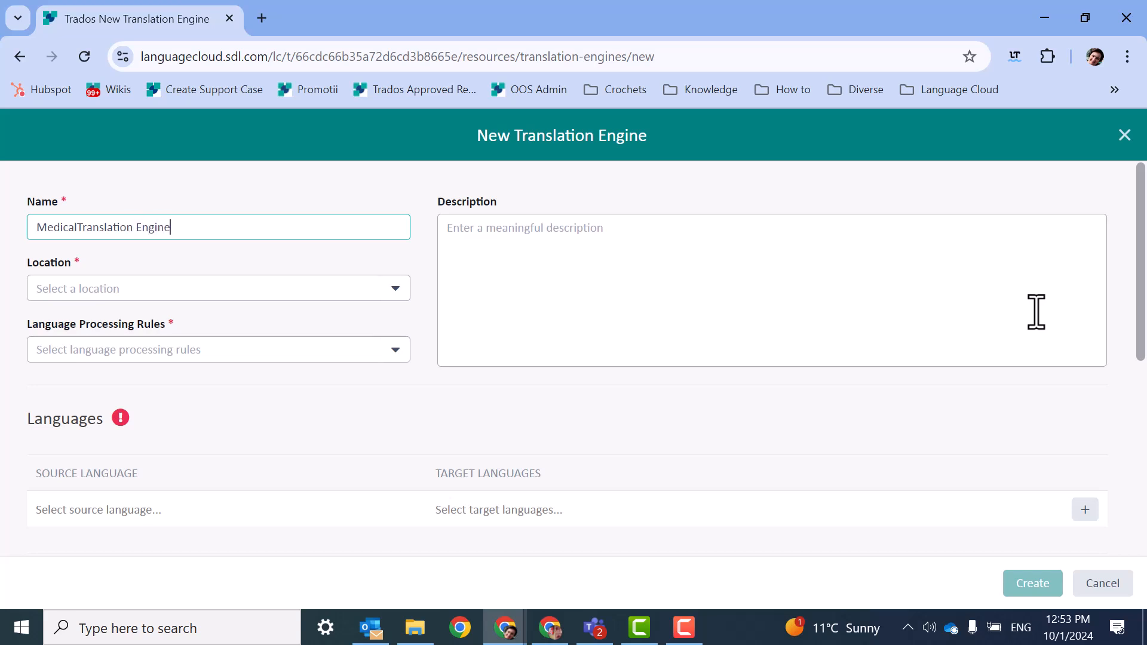
click(79, 227)
Locate the engine in the Bachelor of Arts Intake 2024 and assign "Intake 2024 - Default language processing rule".
click(384, 291)
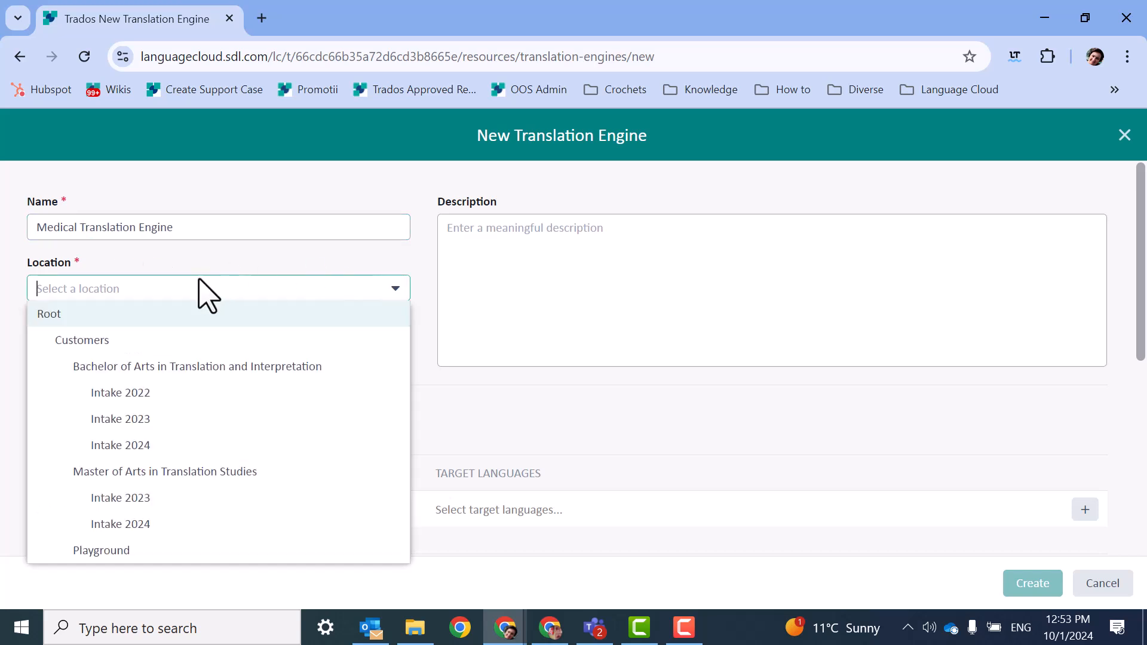
click(197, 449)
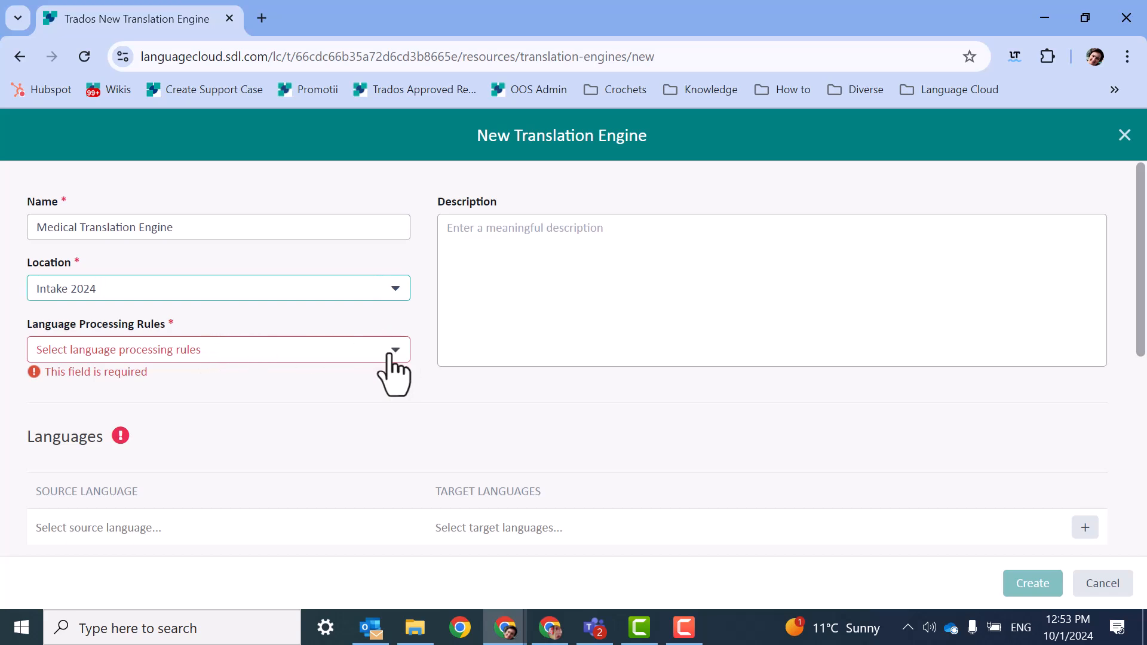
click(395, 350)
click(135, 455)
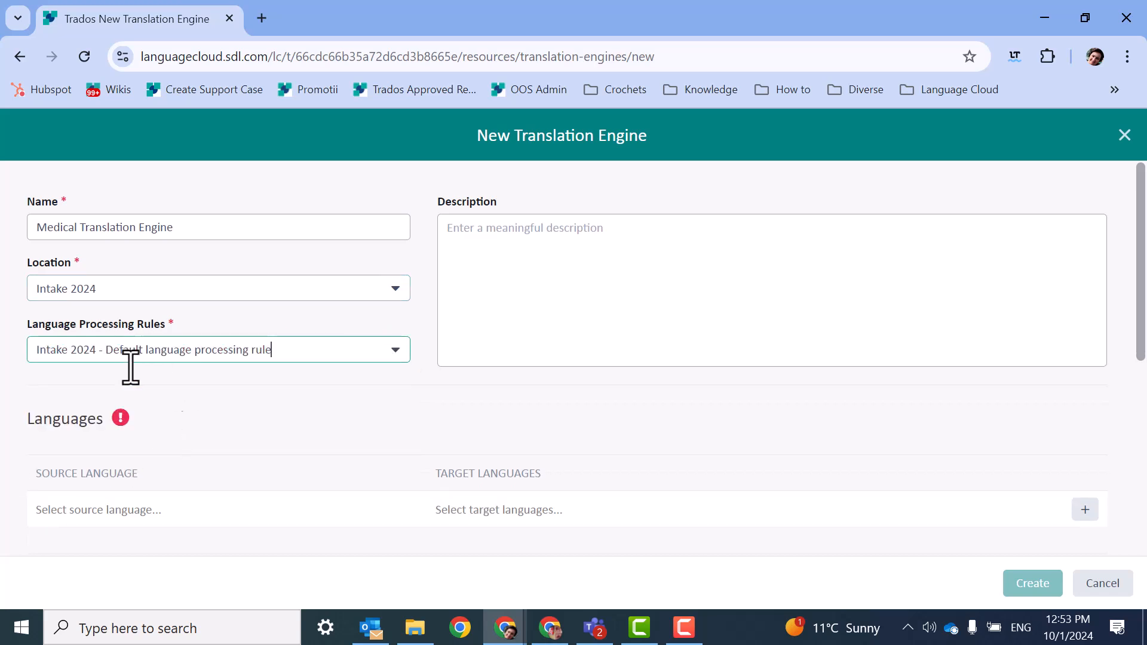
Add the language pair English (United Kingdom) to French (France) to the new translation engine.
click(172, 509)
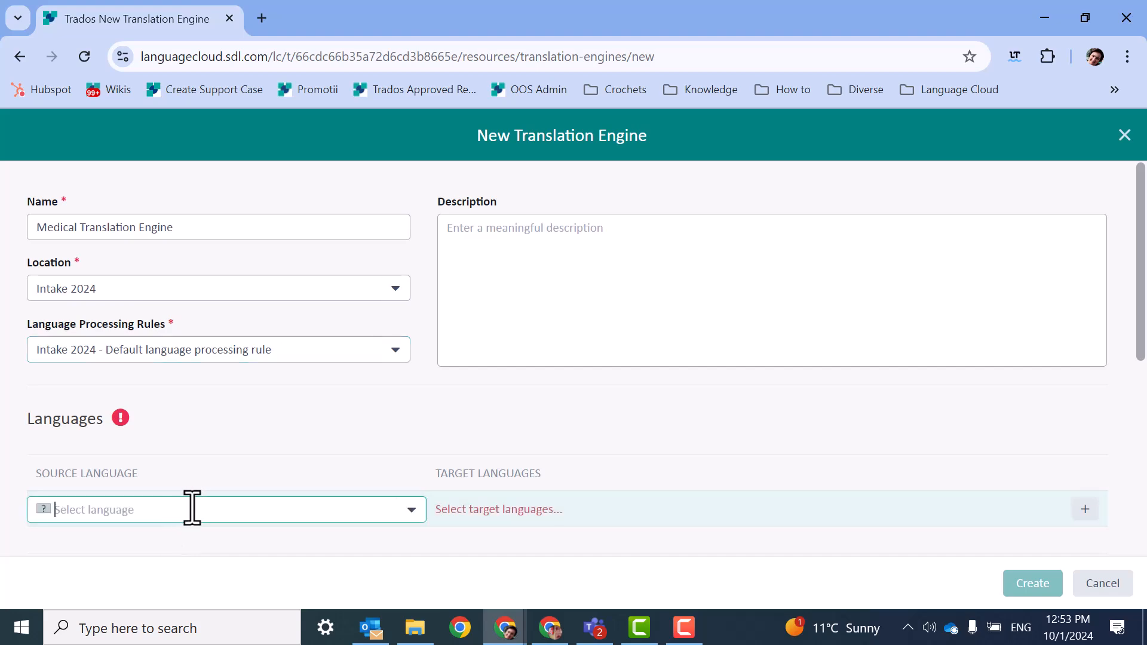
text(en)
scroll(197, 308, up, 20)
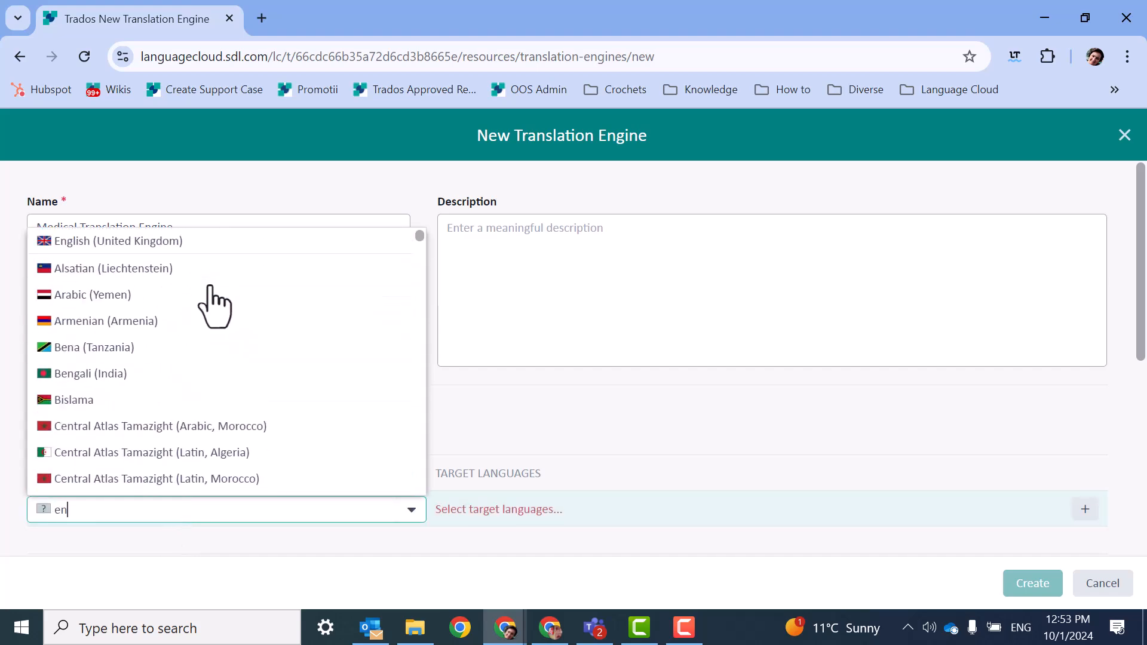
click(204, 242)
click(518, 508)
text(fr)
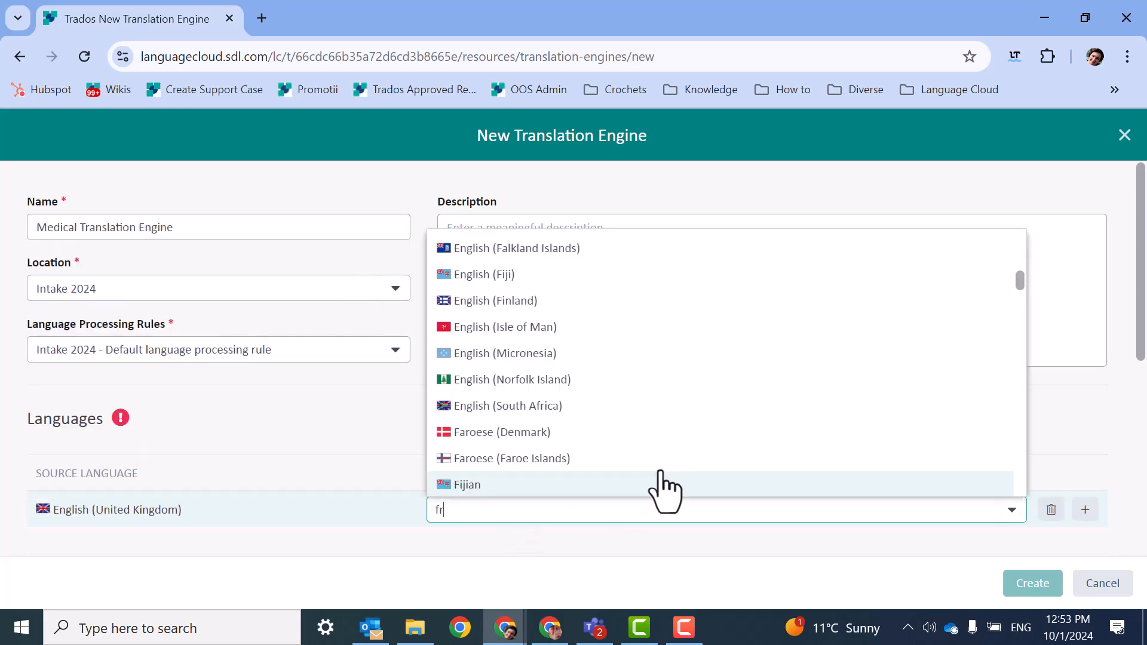
scroll(564, 278, up, 5)
click(535, 242)
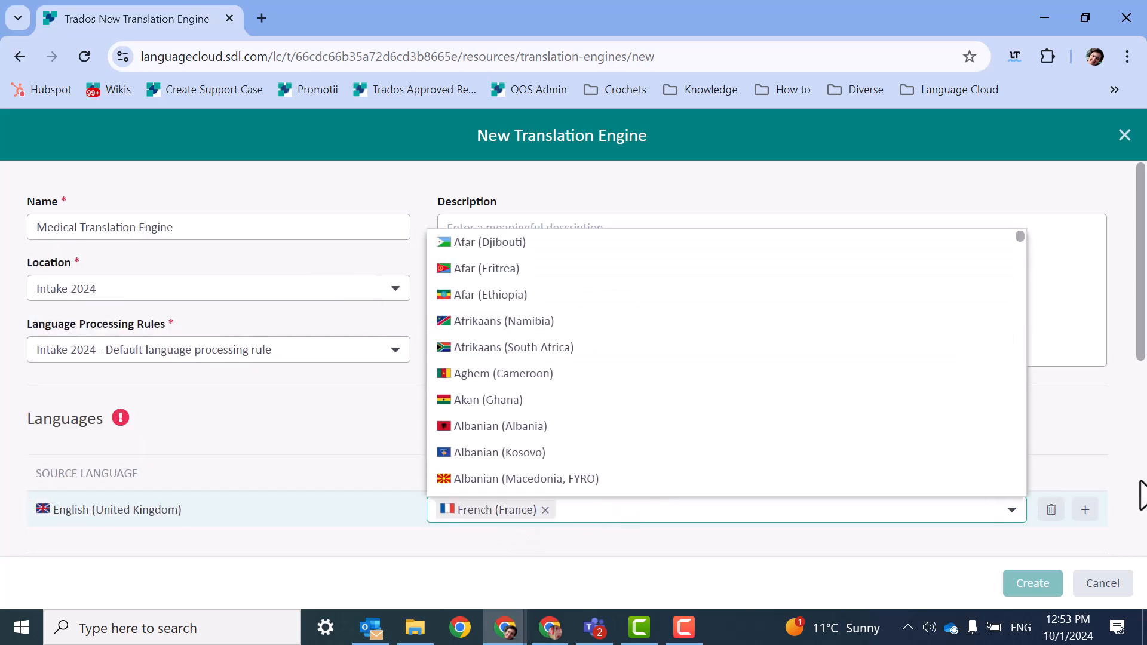
scroll(1123, 534, down, 3)
scroll(813, 476, down, 2)
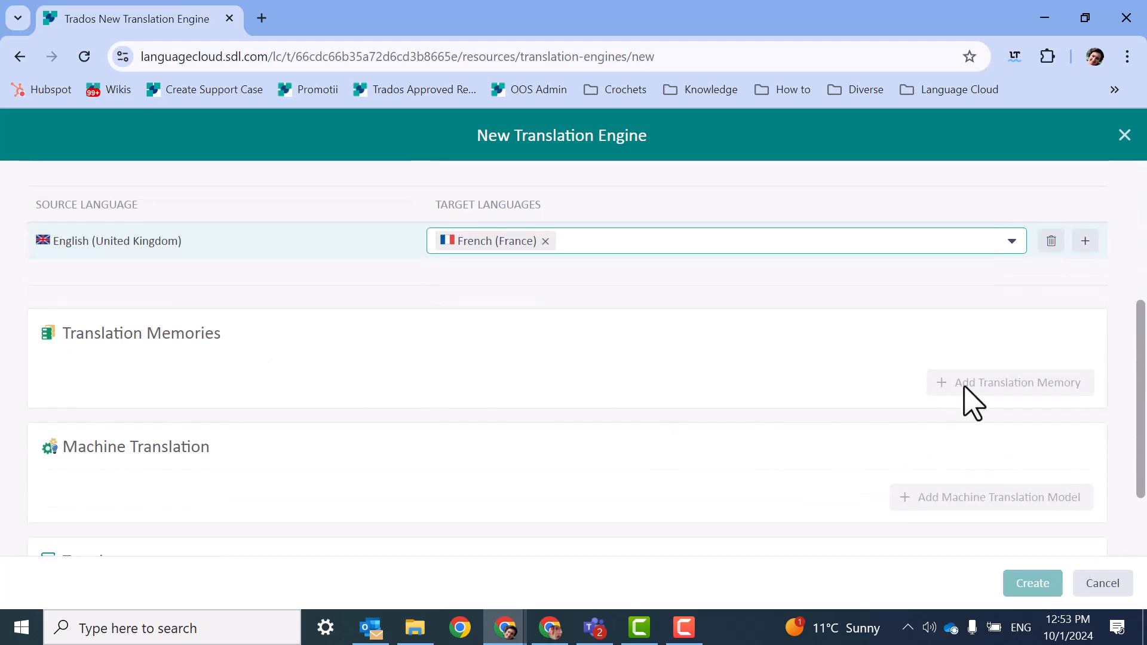
click(407, 358)
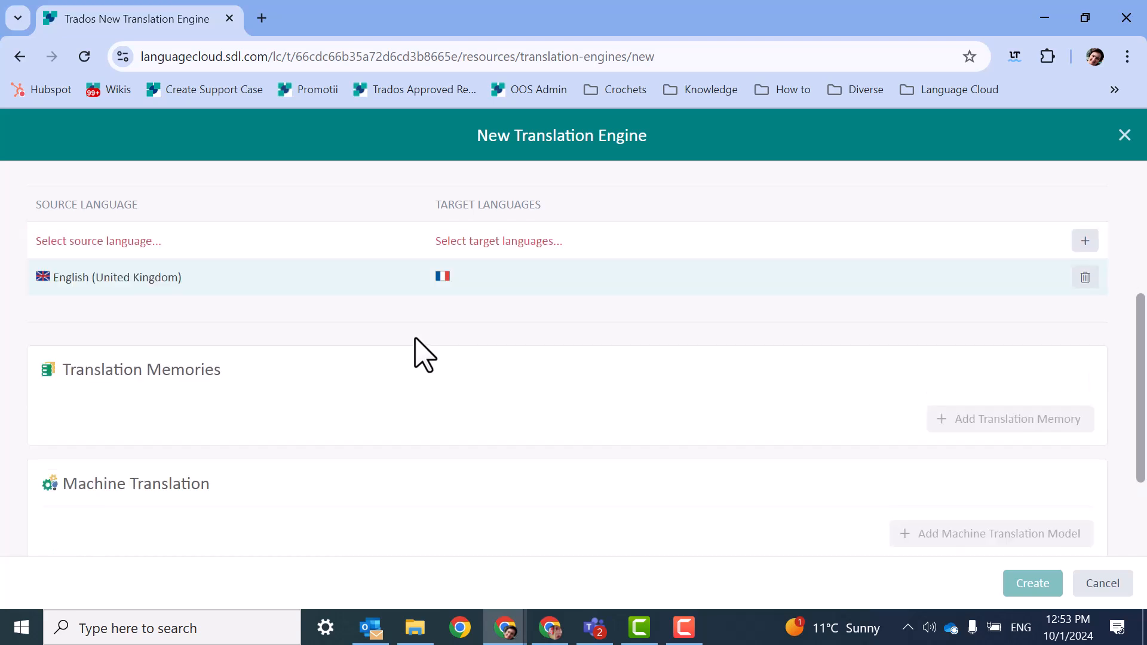
Add the translation memory "Medical TM EN - FR" to the new translation engine.
click(945, 420)
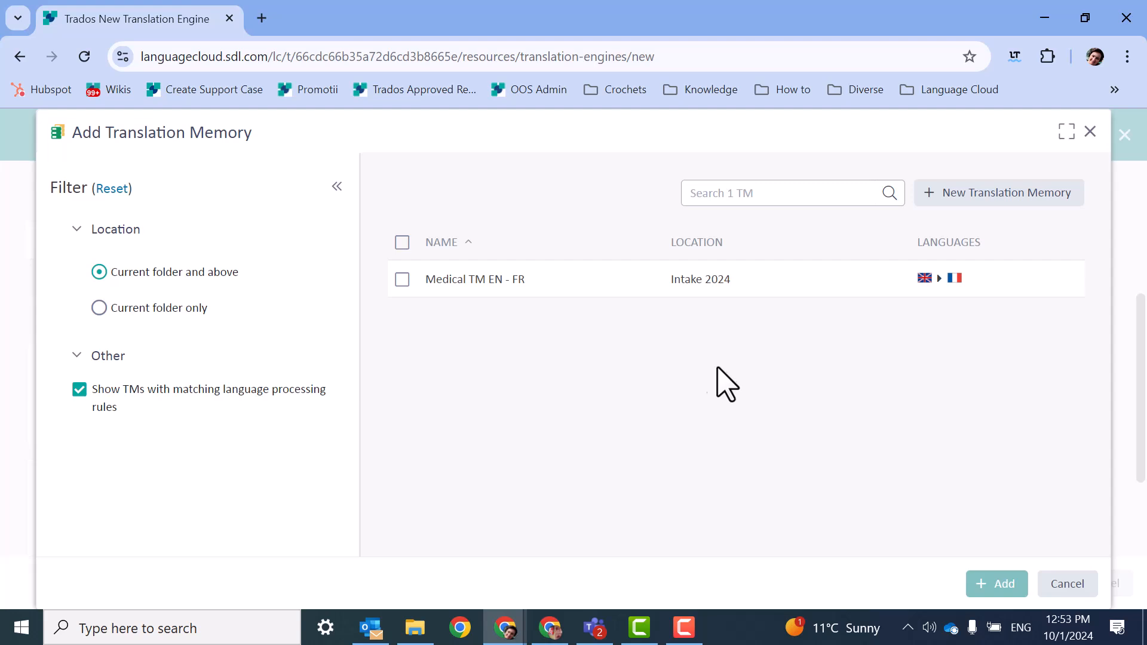
click(402, 279)
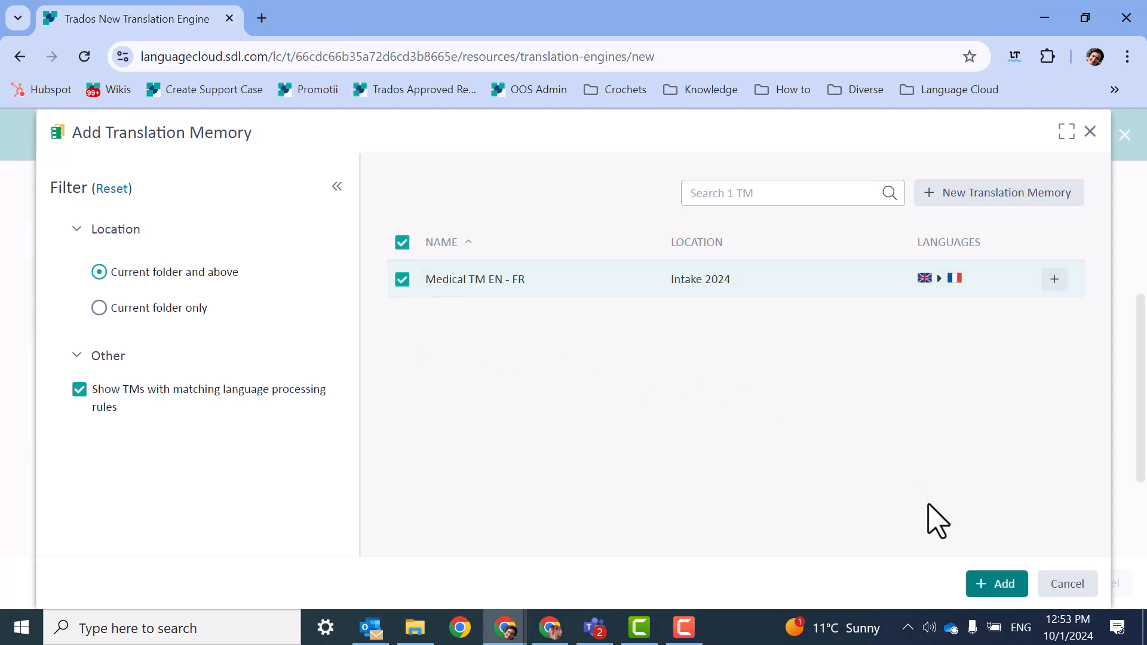
click(1004, 584)
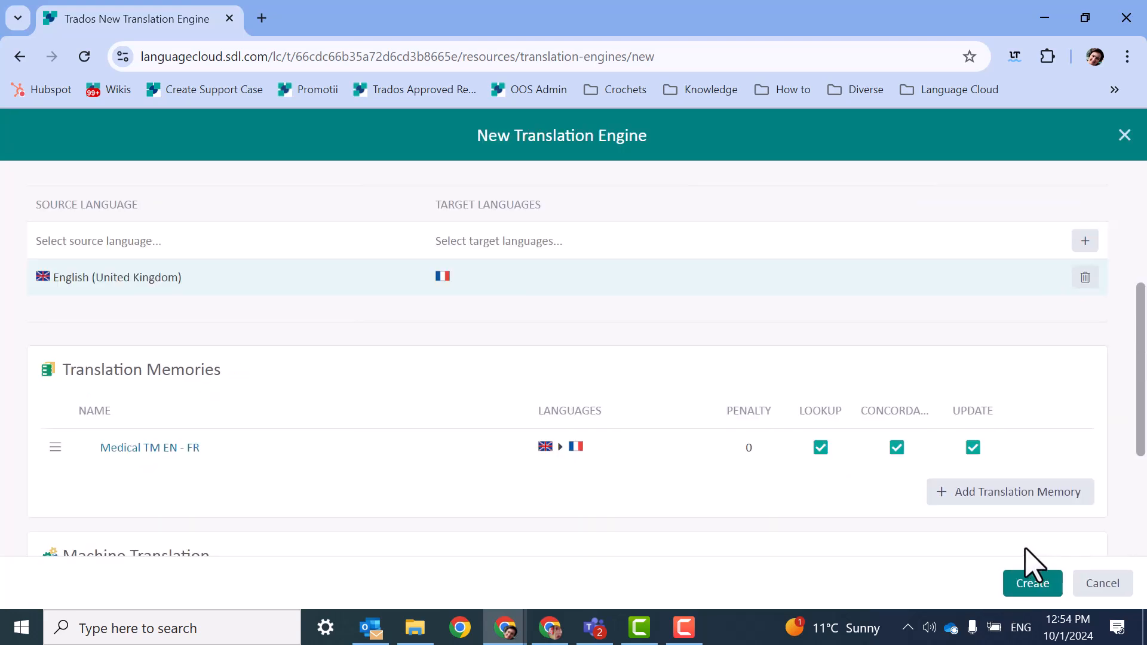
Add the "Medical Termbase" to the translation engine and create the engine.
scroll(584, 307, down, 3)
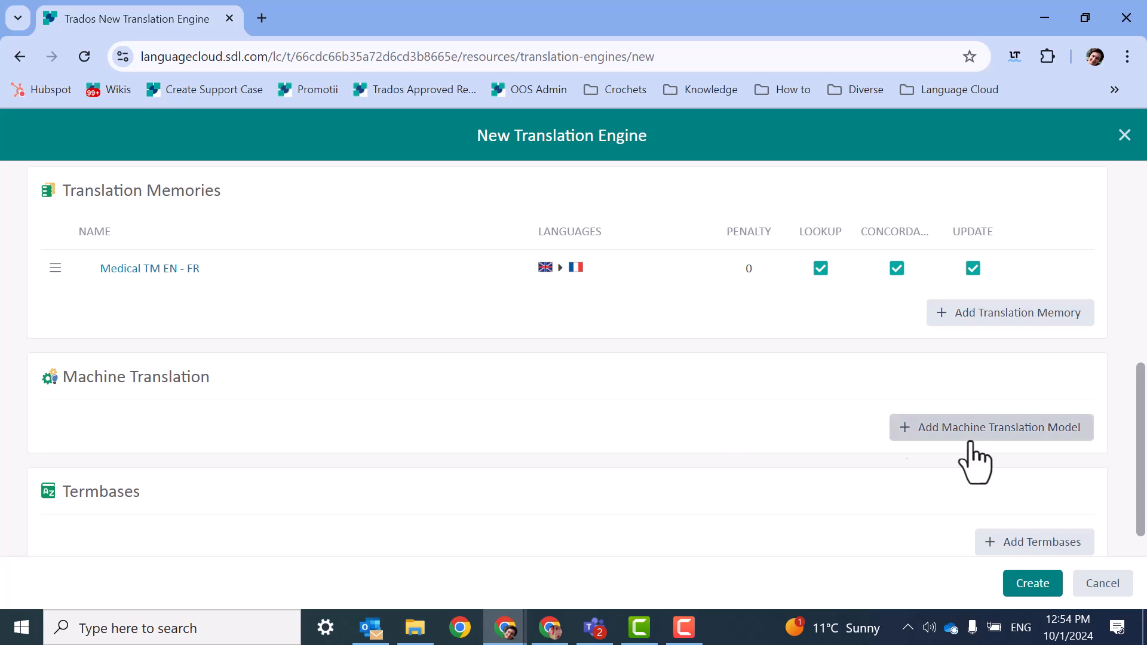
scroll(887, 463, down, 1)
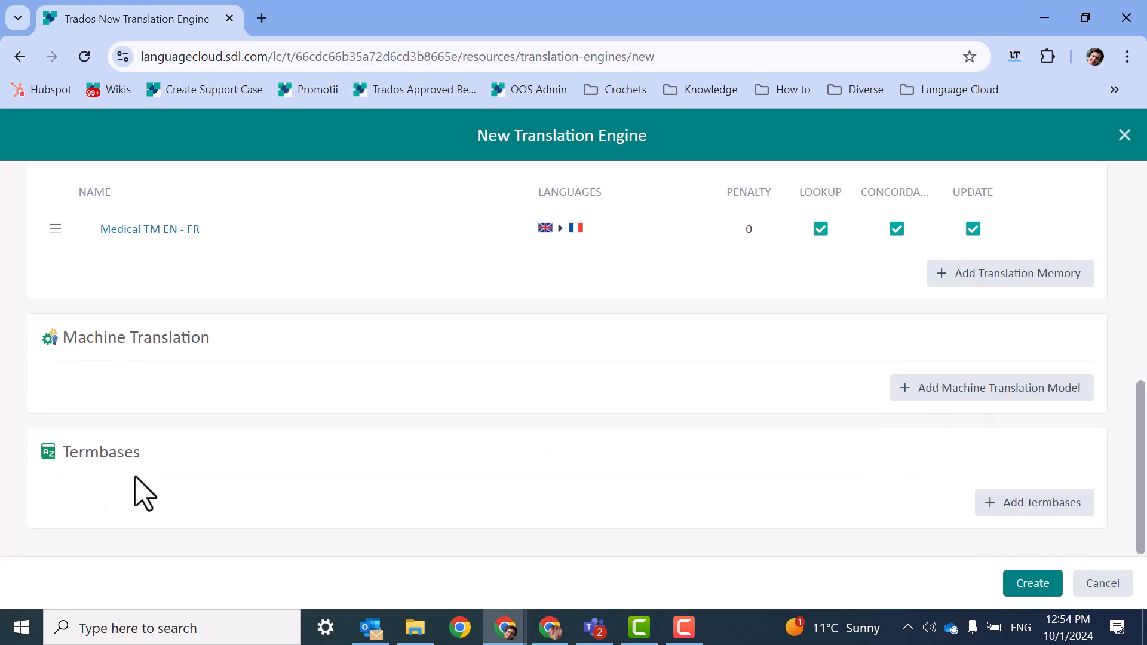
click(1036, 503)
click(402, 279)
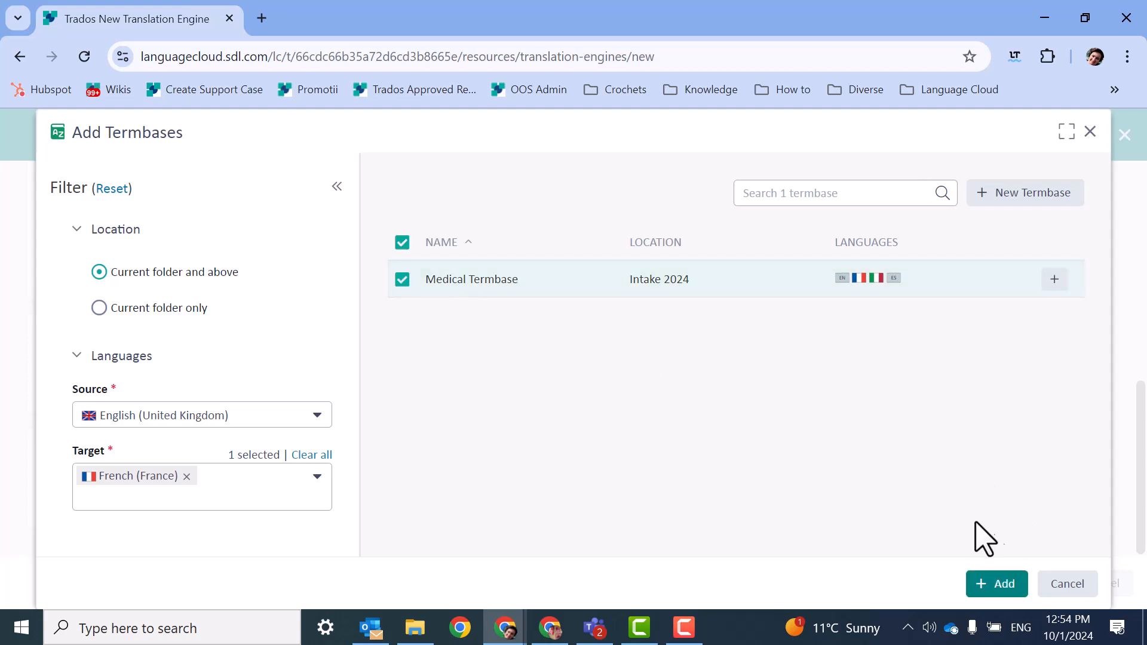
click(997, 585)
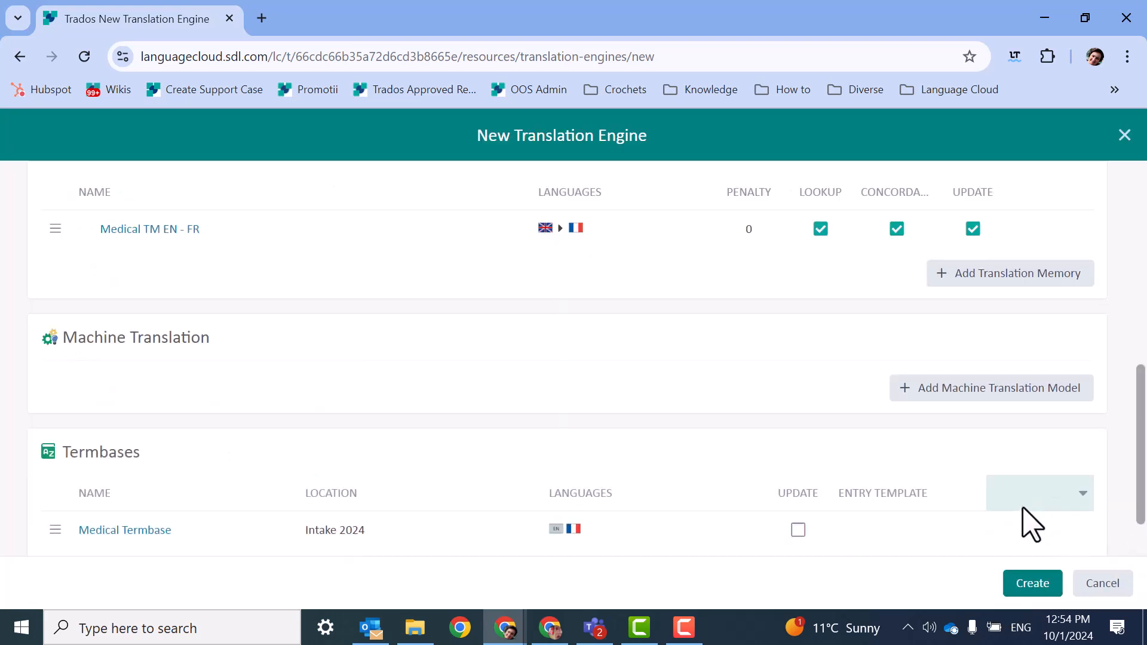
click(1022, 593)
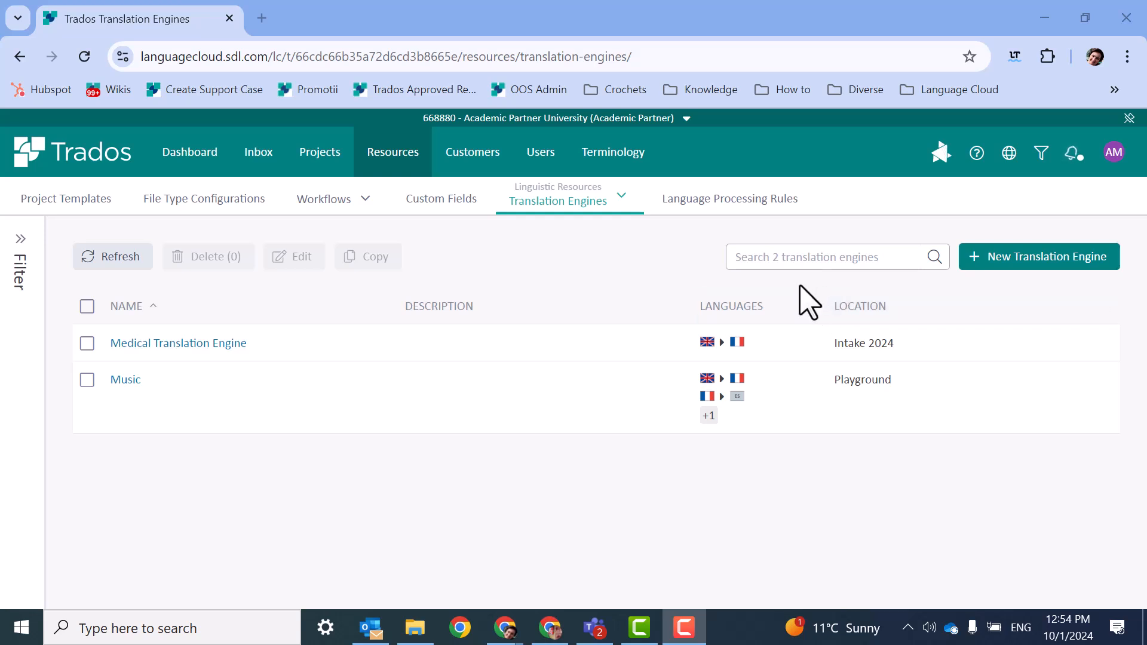
Go to the workflows among the resources and start a new workflow.
click(389, 151)
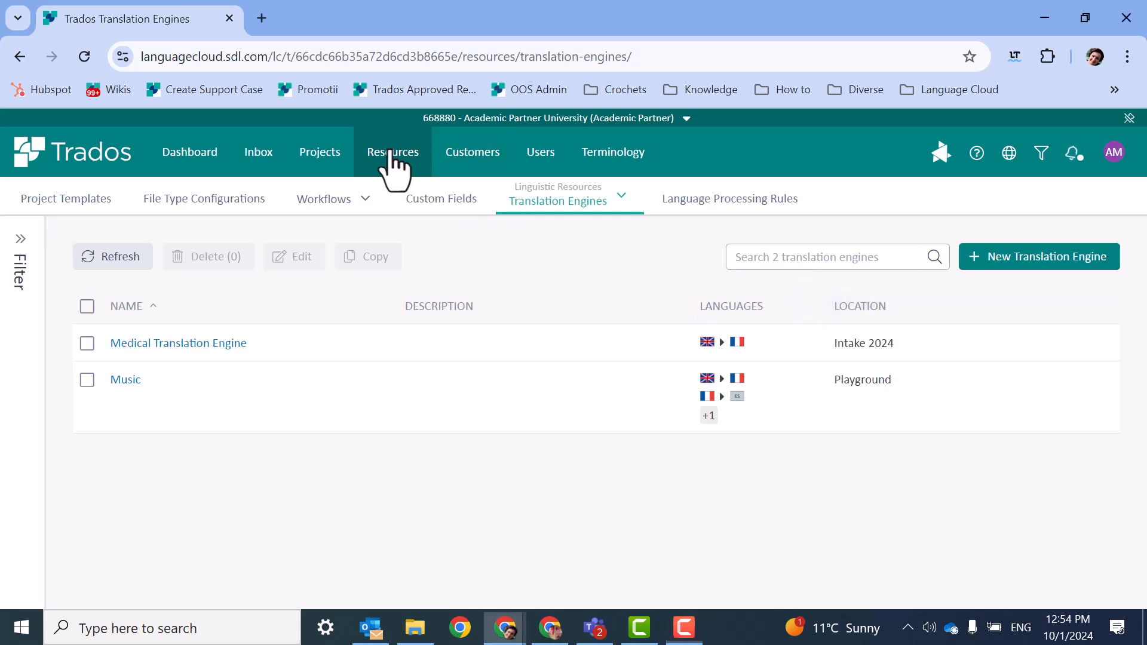
click(328, 200)
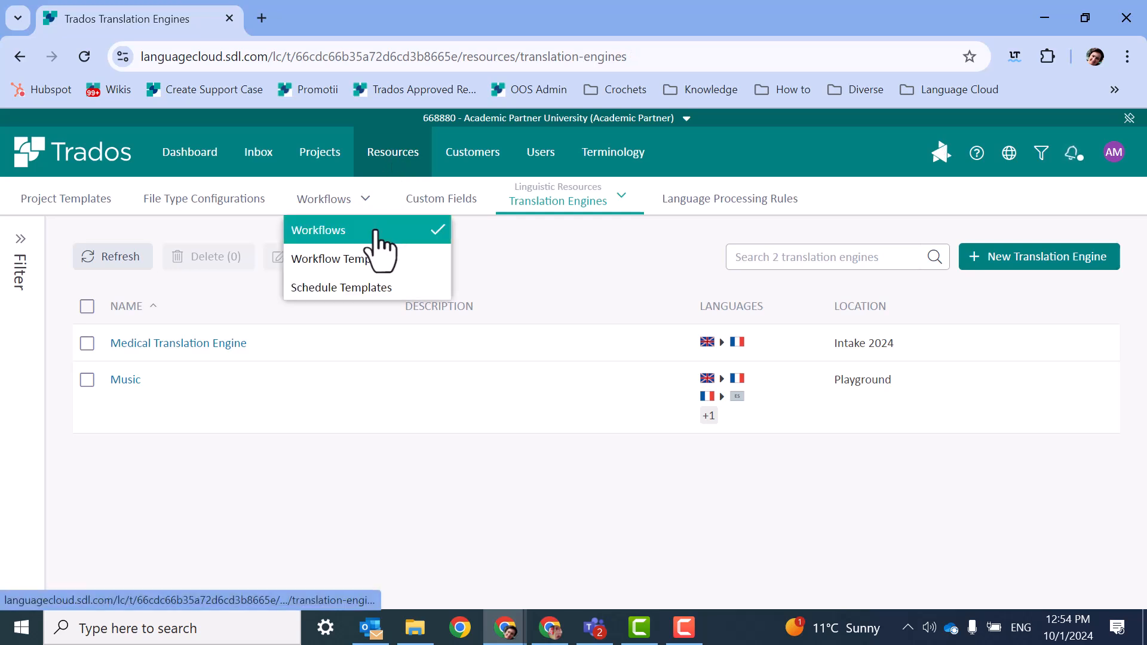
click(377, 230)
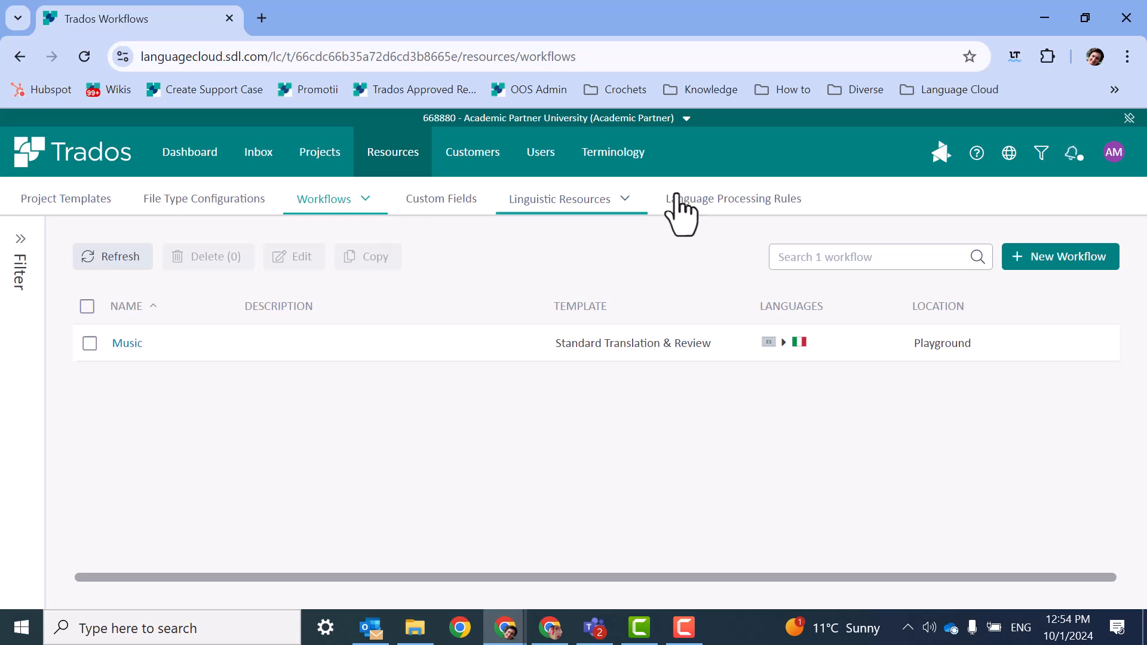
click(1062, 262)
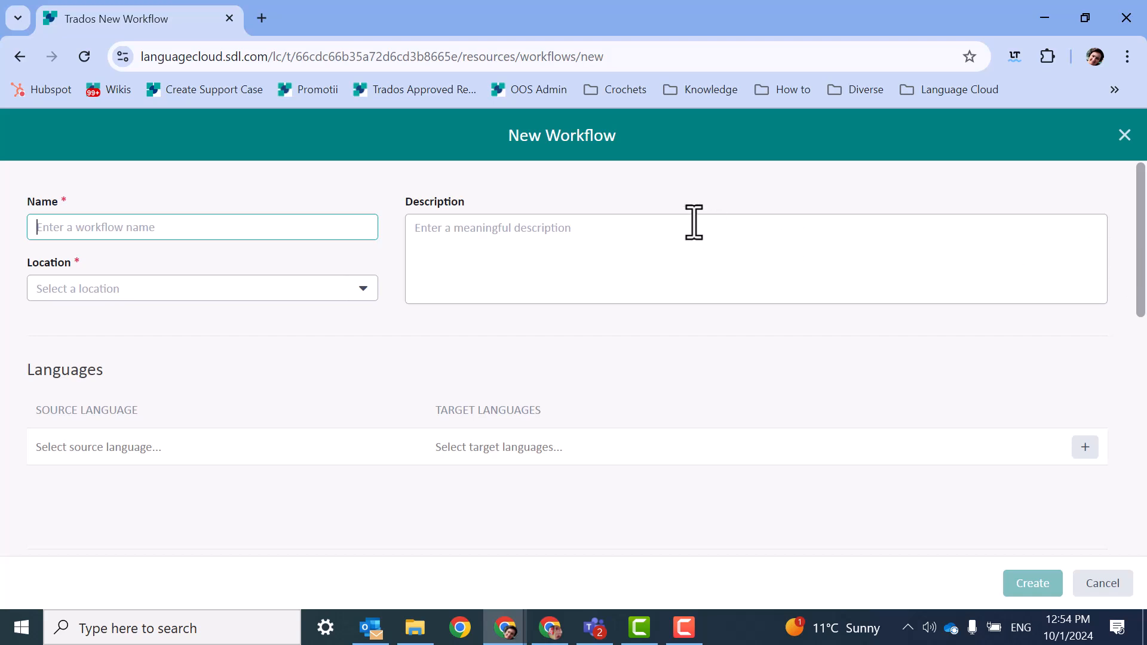
Name the new workflow "Medical Workflow" and set its location to Intake 2024.
text(Medical)
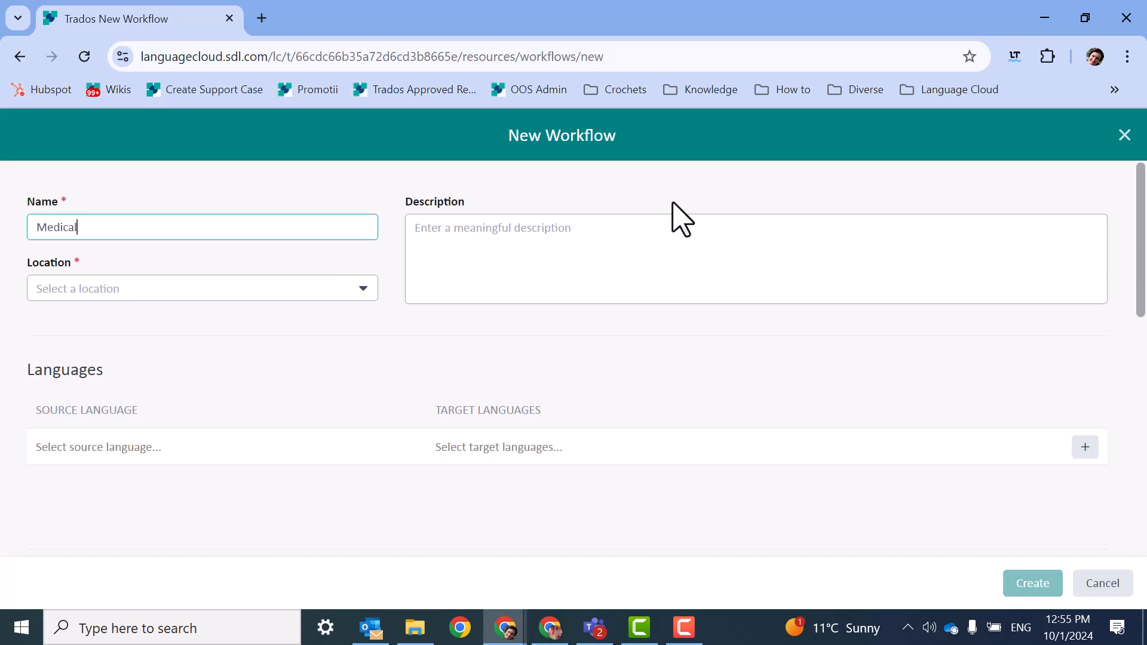
text( Workflow)
click(371, 292)
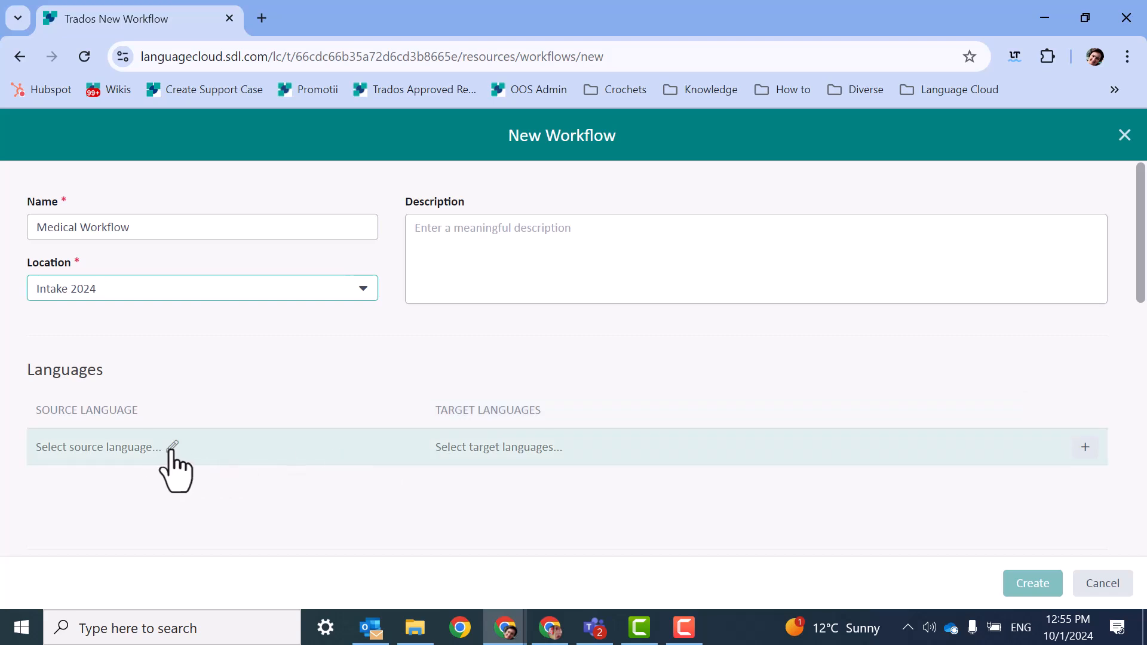
Set the workflow's source language to English (United Kingdom) and its target language to French (France).
click(173, 451)
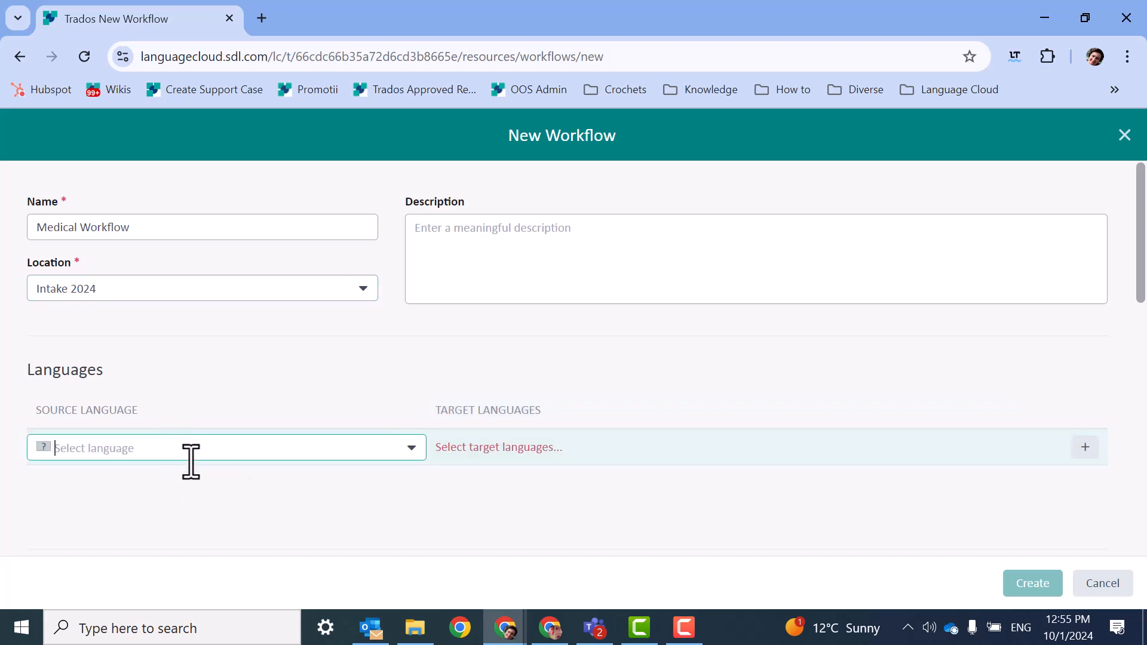
text(en)
scroll(256, 243, down, 10)
scroll(287, 242, up, 10)
scroll(277, 239, up, 10)
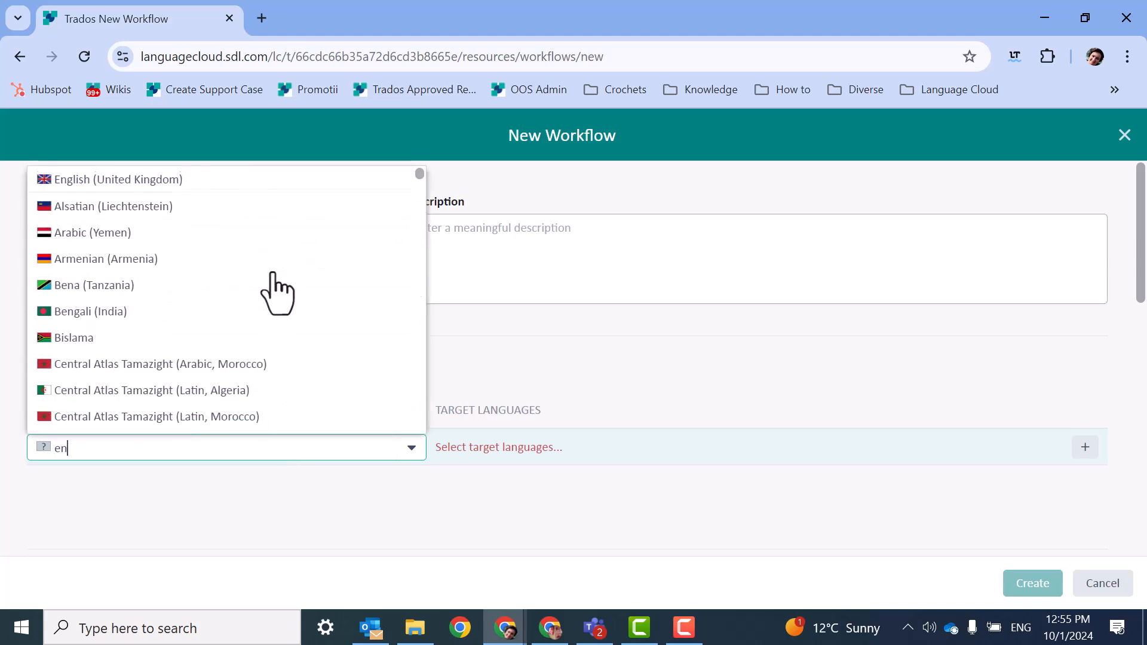
click(269, 179)
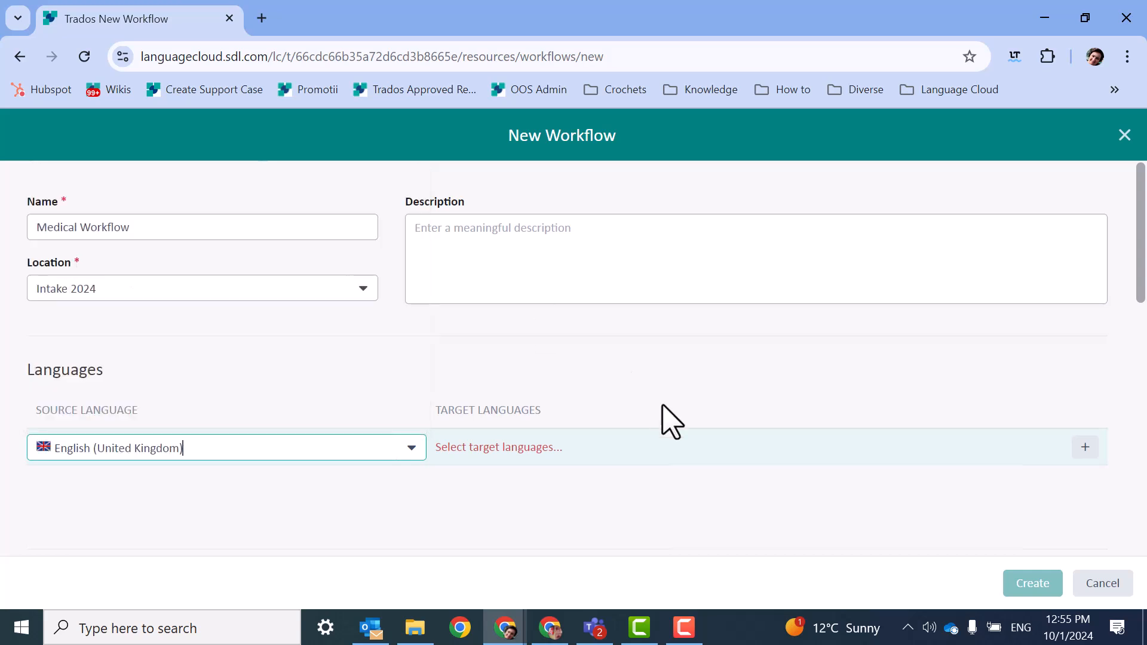
click(629, 448)
text(fre)
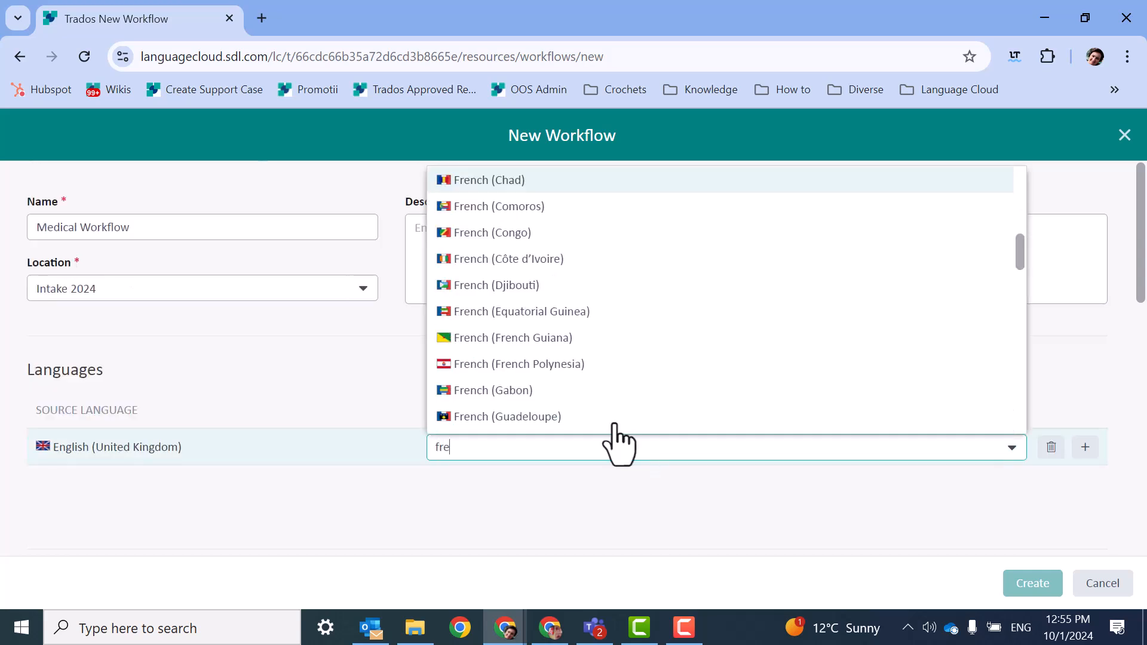
scroll(586, 302, up, 5)
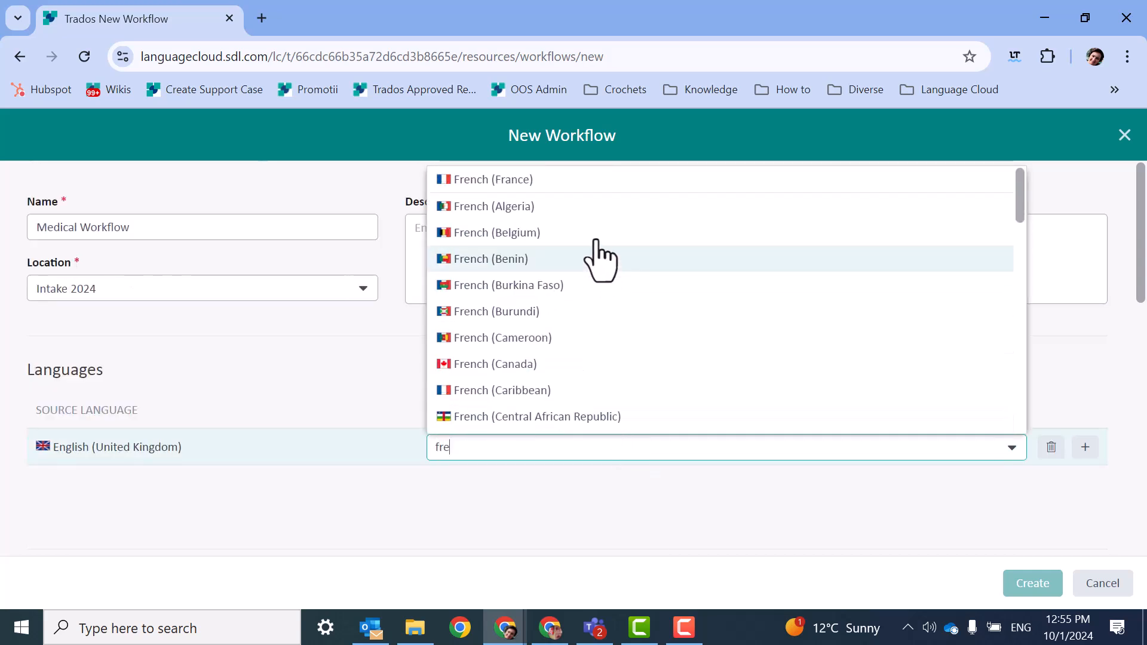
click(572, 179)
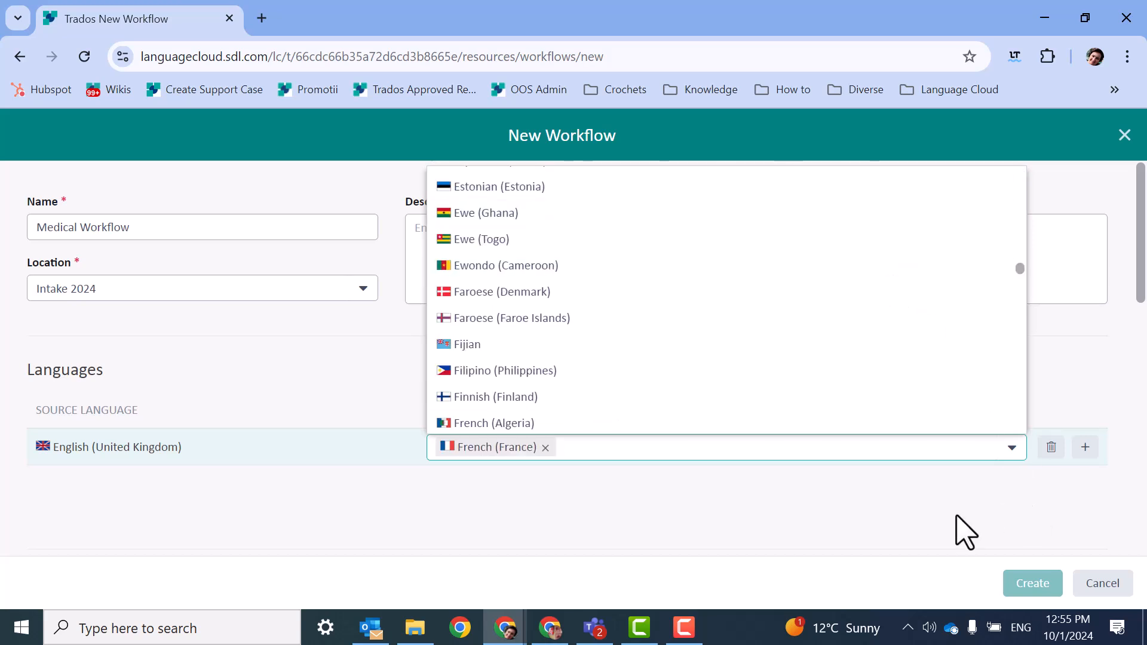
click(1019, 505)
Review the workflow's tasks from preprocessing through preparation, translation and linguistic review, including which ones are excluded.
scroll(1021, 507, down, 3)
scroll(522, 435, down, 1)
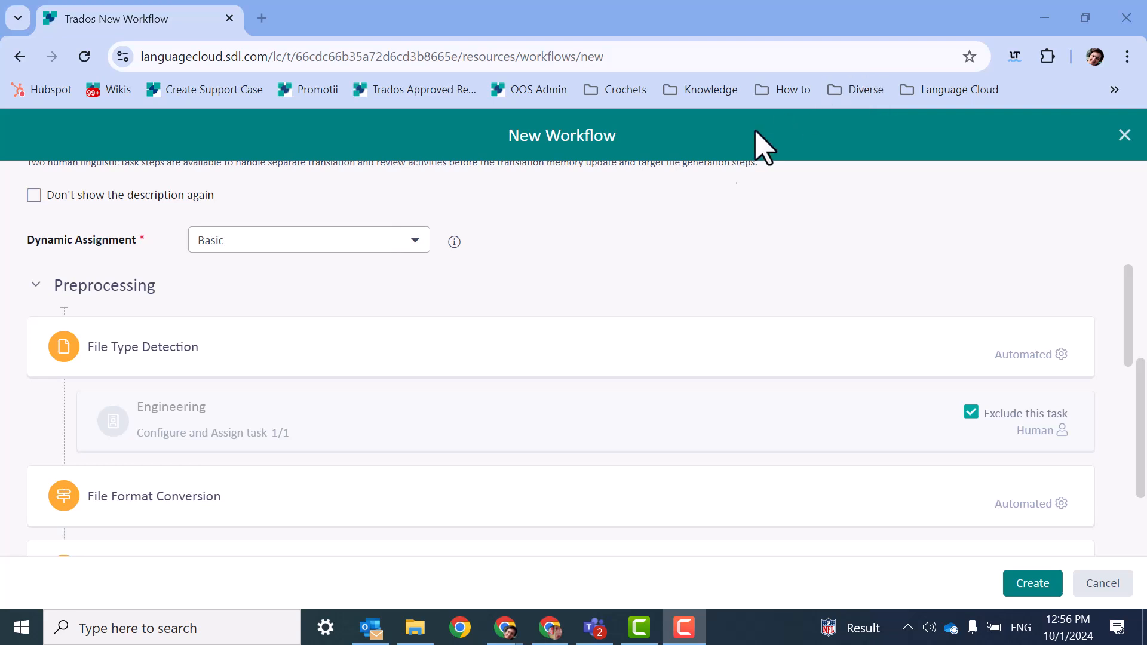
scroll(526, 272, down, 3)
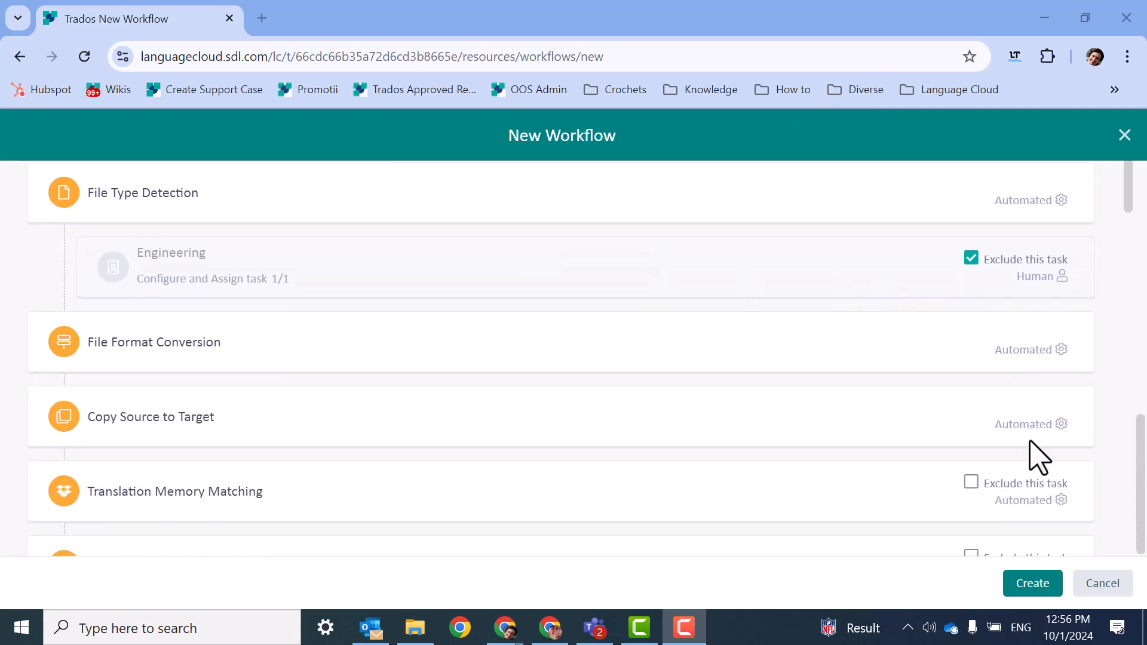
scroll(850, 386, down, 1)
scroll(849, 394, down, 1)
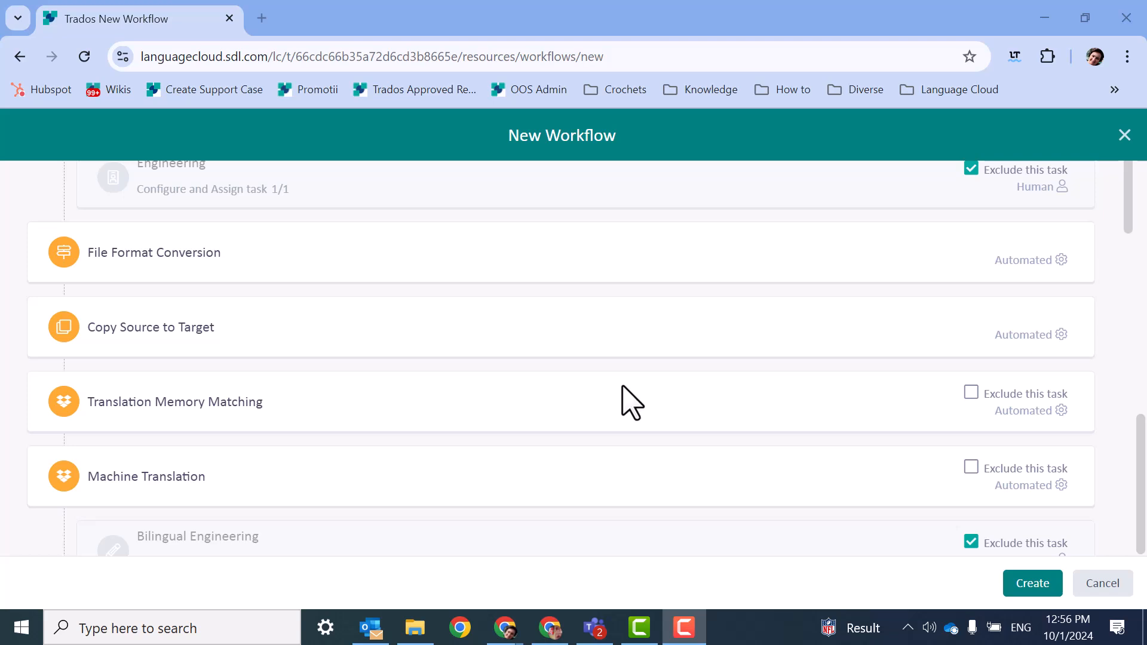
scroll(914, 174, down, 4)
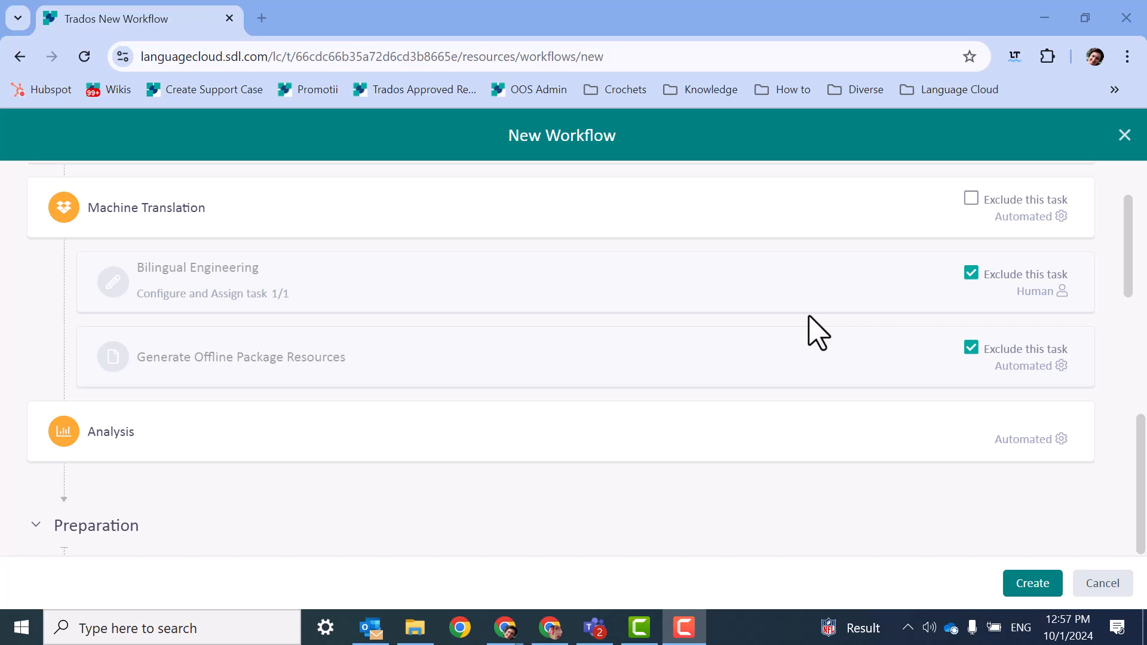
scroll(975, 45, up, 2)
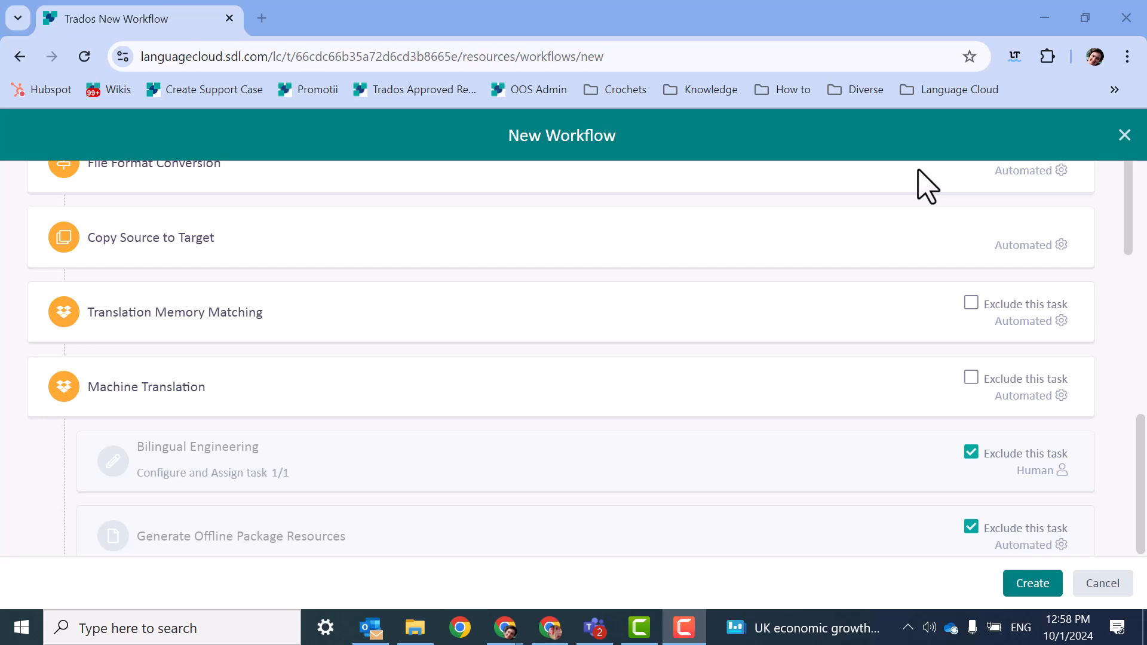
scroll(878, 239, down, 6)
scroll(830, 360, down, 3)
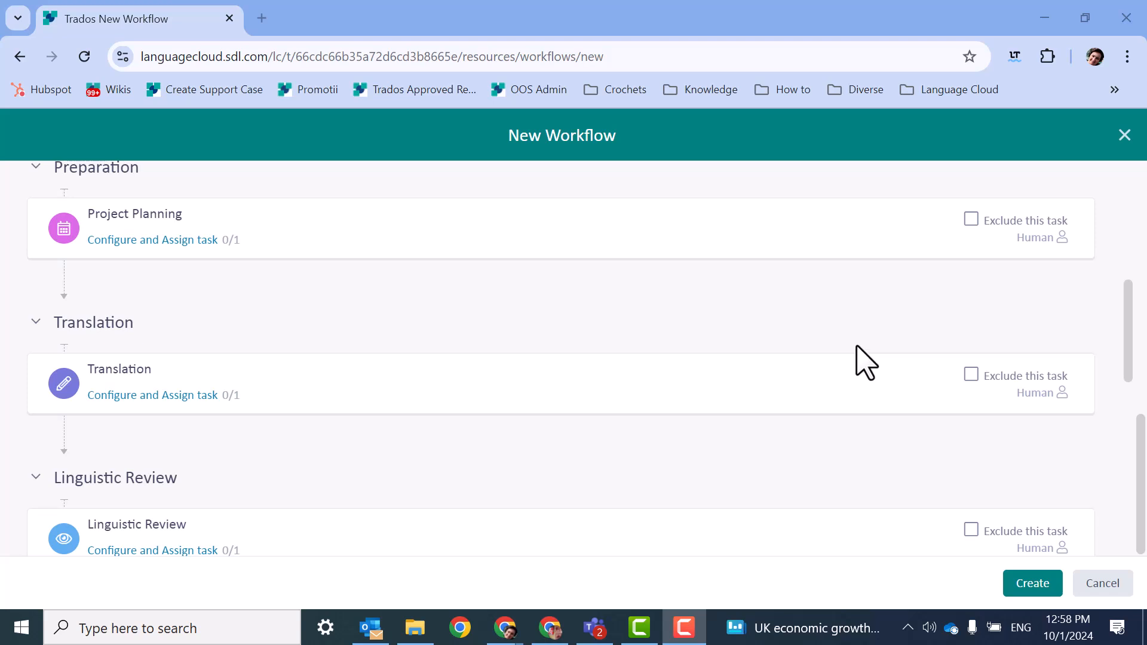
Assign the Project Planning task to the matching user located in Root.
scroll(865, 363, up, 5)
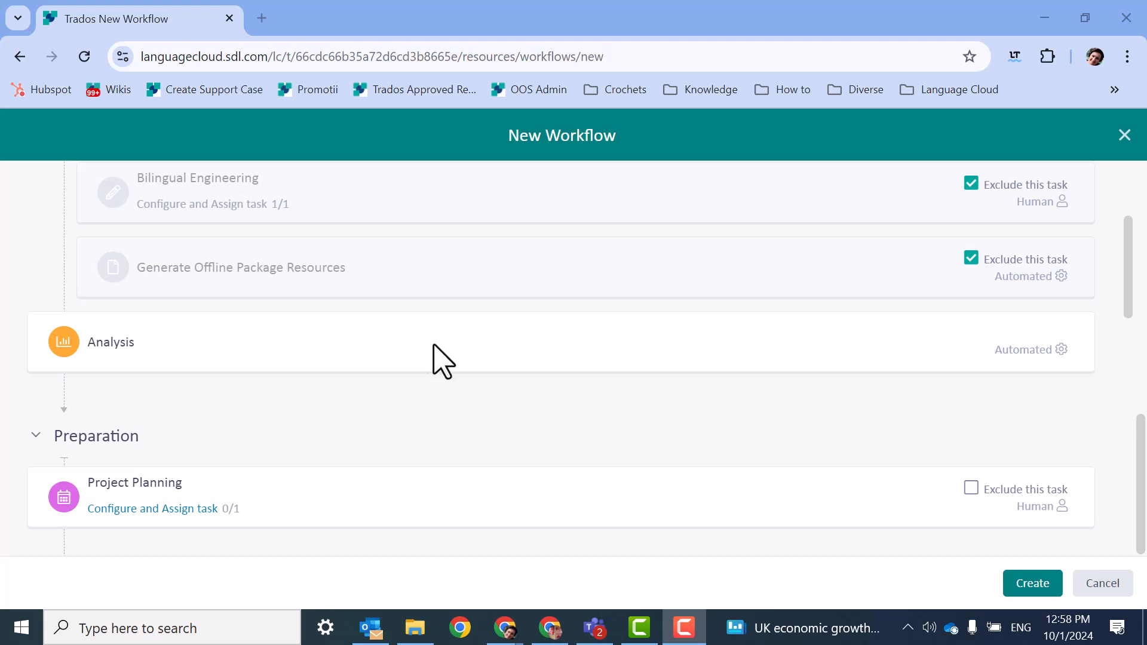
click(197, 509)
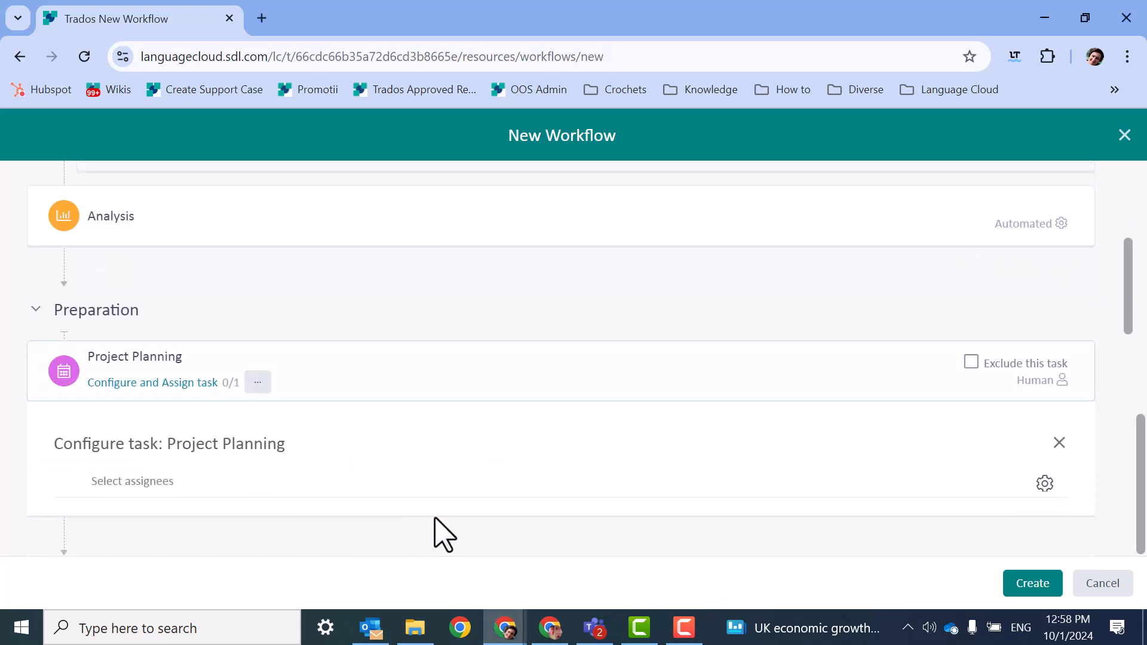
click(147, 392)
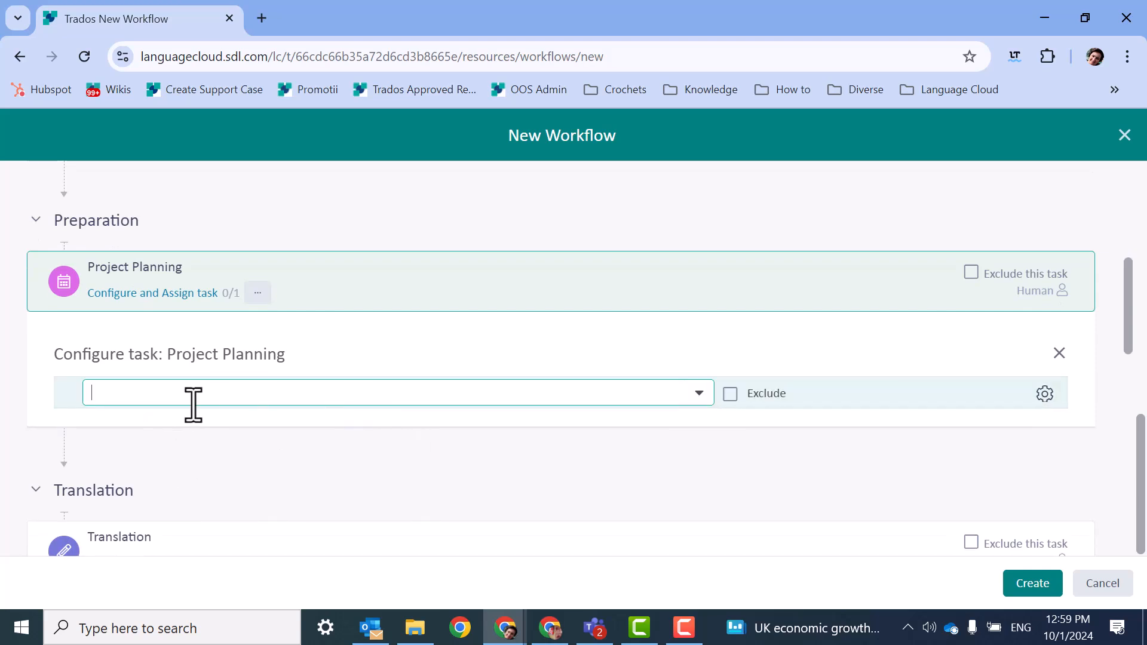
text(an)
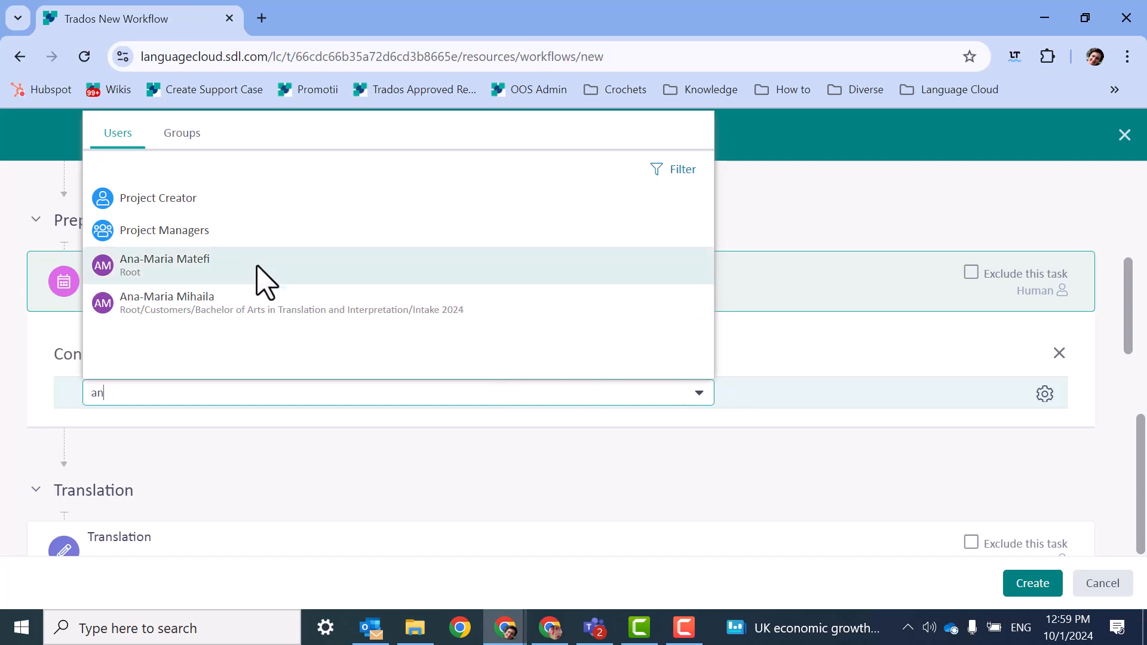
click(254, 266)
Assign the French (France) Translation task to the matching user located in Intake 2024.
scroll(384, 482, down, 3)
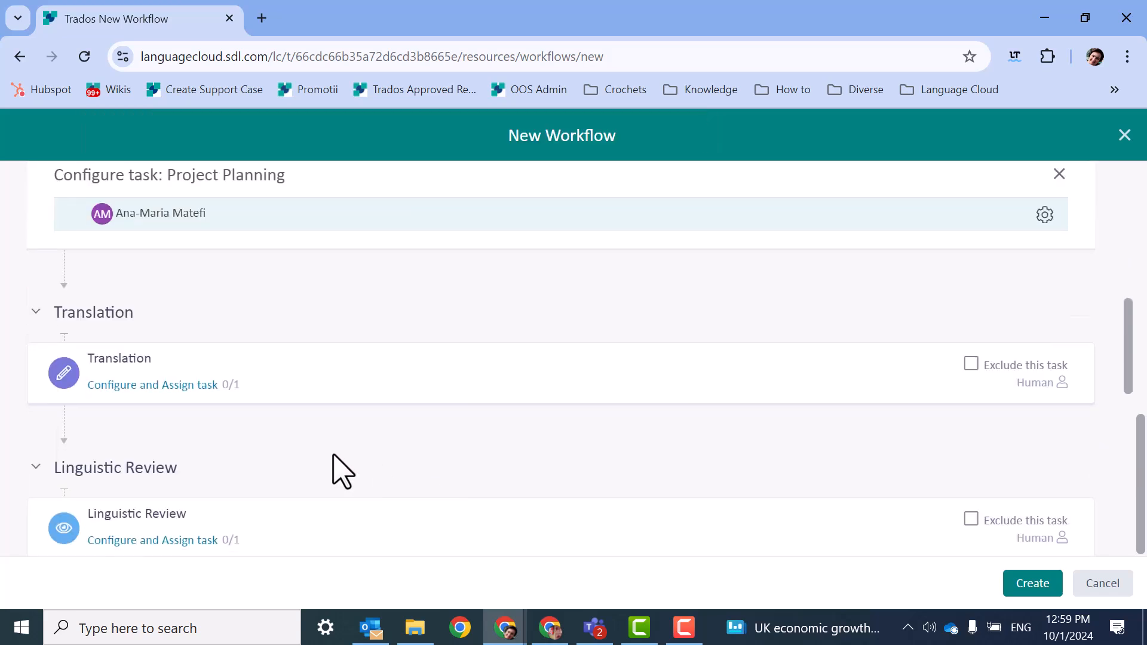
click(154, 385)
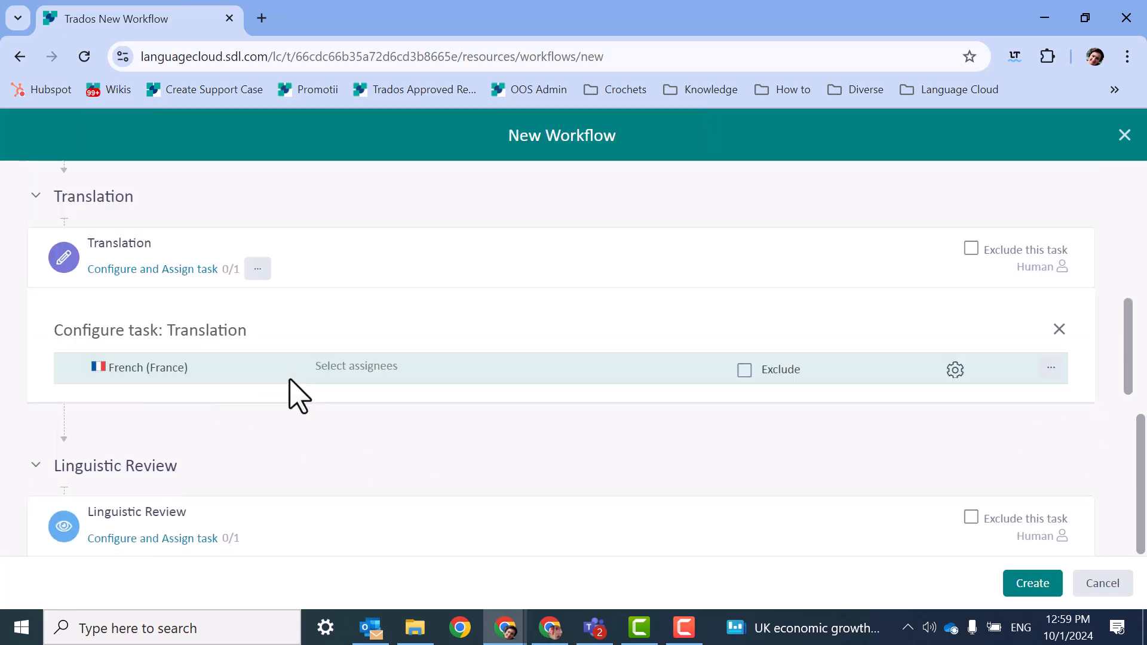
click(385, 368)
text(an)
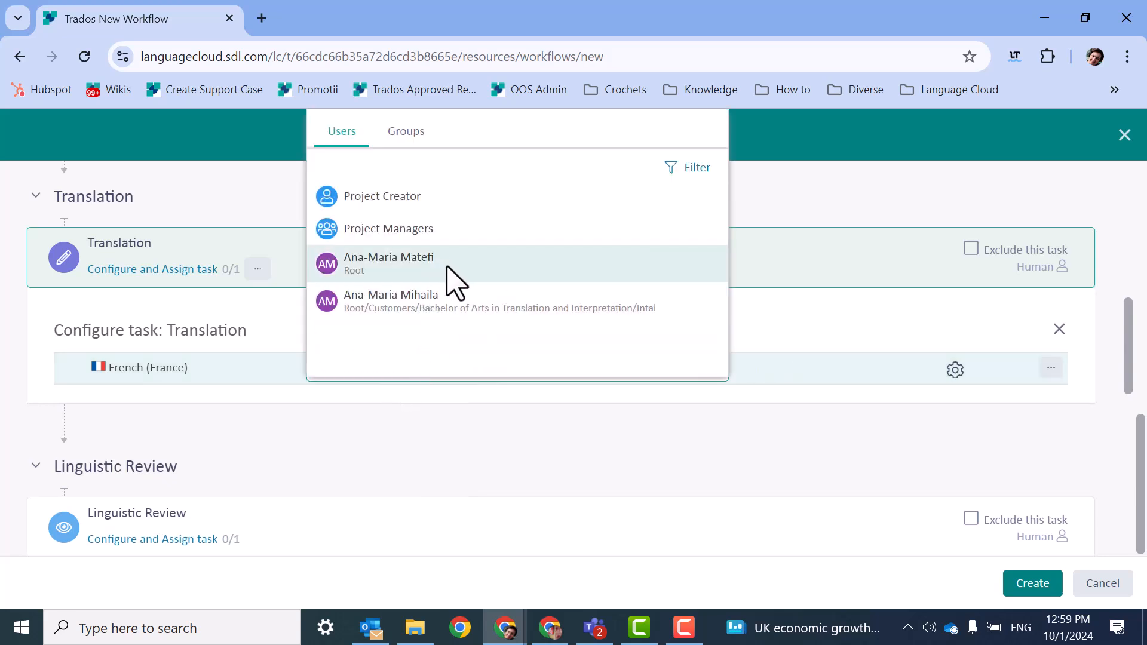
click(464, 320)
Assign the French (France) Linguistic Review task to the matching user located in Intake 2024.
scroll(384, 502, down, 5)
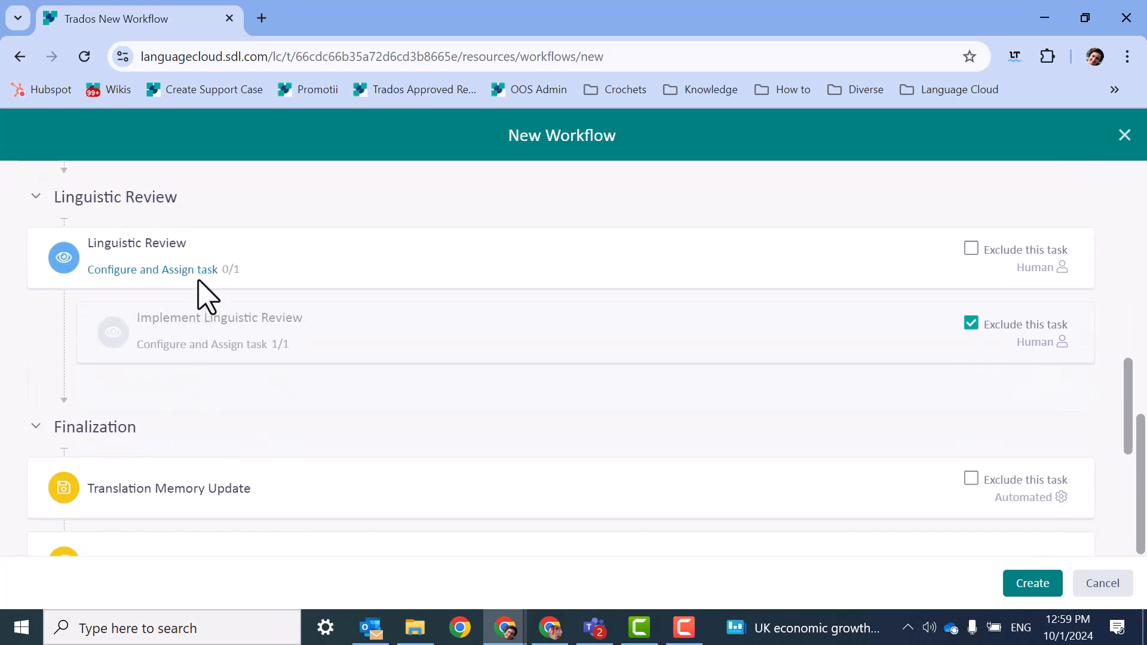
click(209, 270)
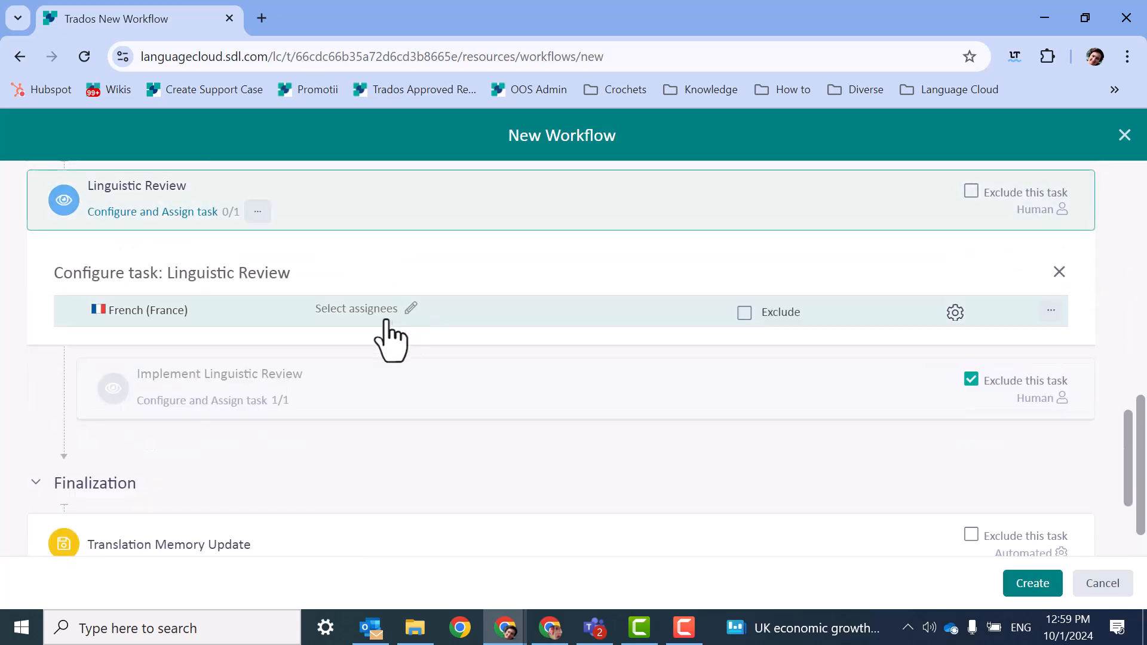
click(410, 308)
text(ana)
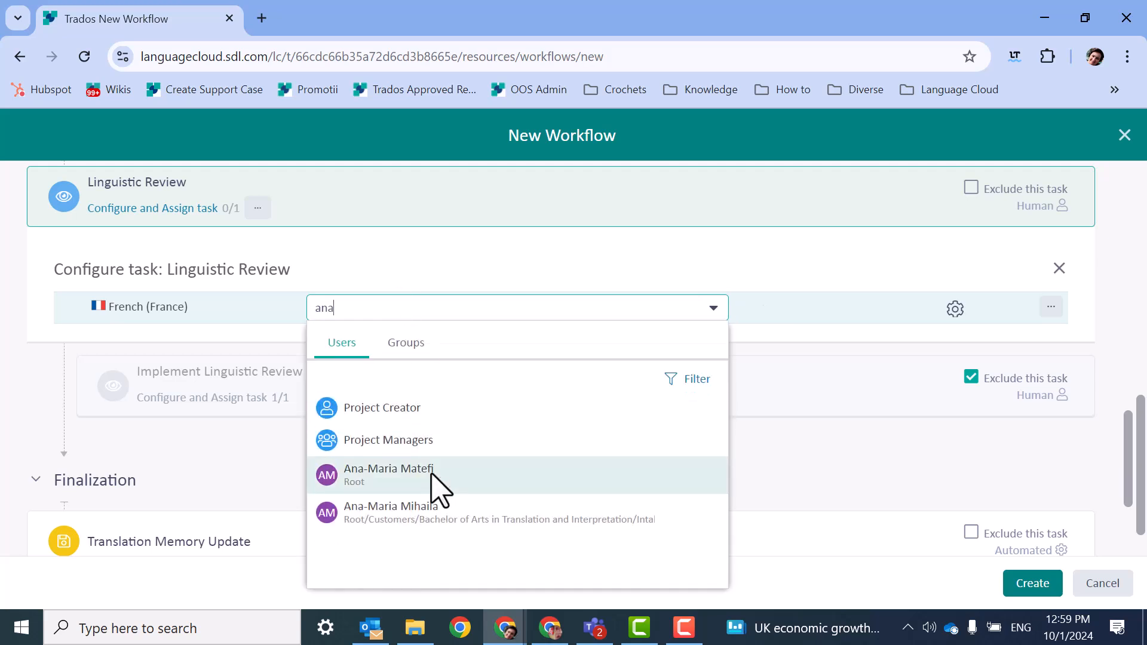
click(439, 513)
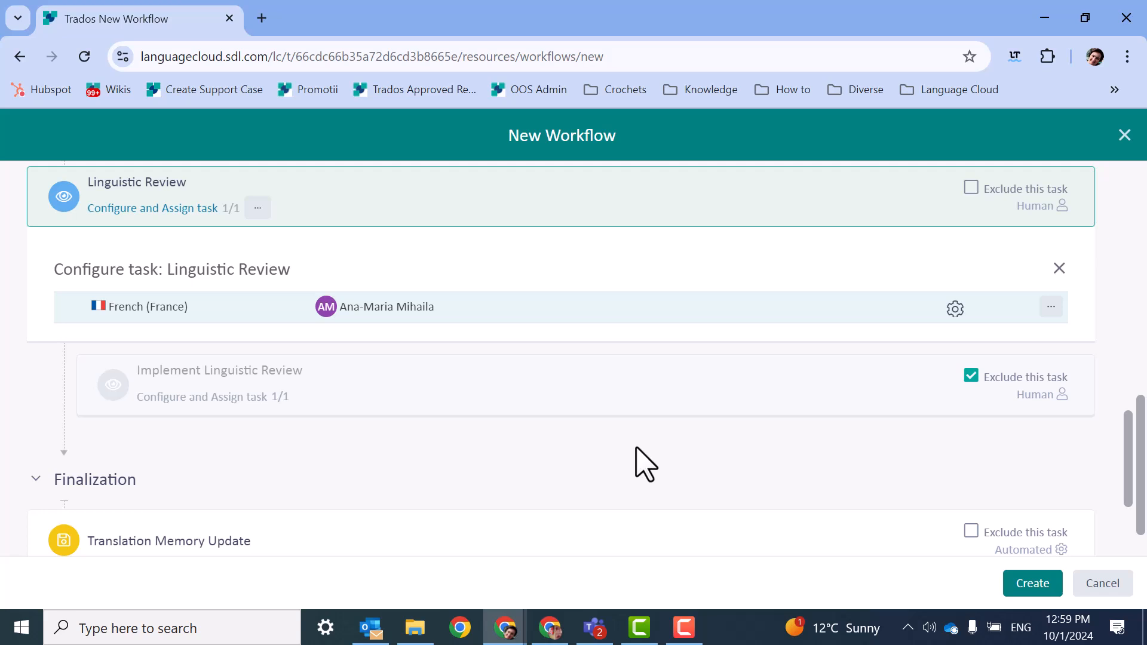
Look through the Finalization and Error tasks and try to create the workflow without assigning them.
scroll(993, 133, down, 5)
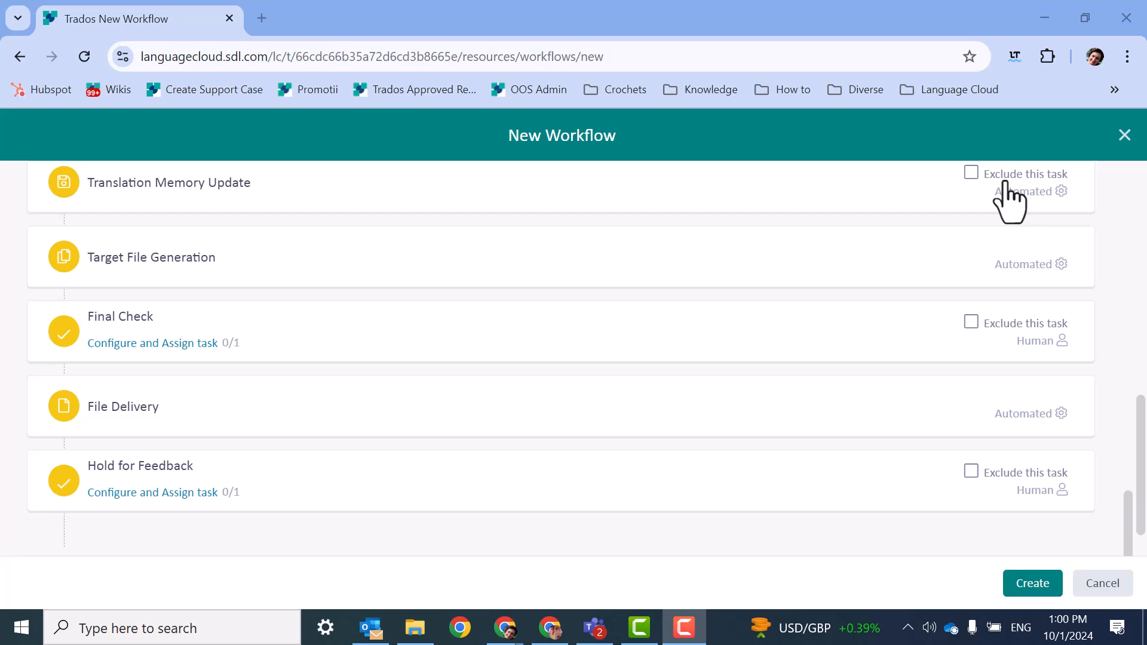
scroll(1008, 203, down, 2)
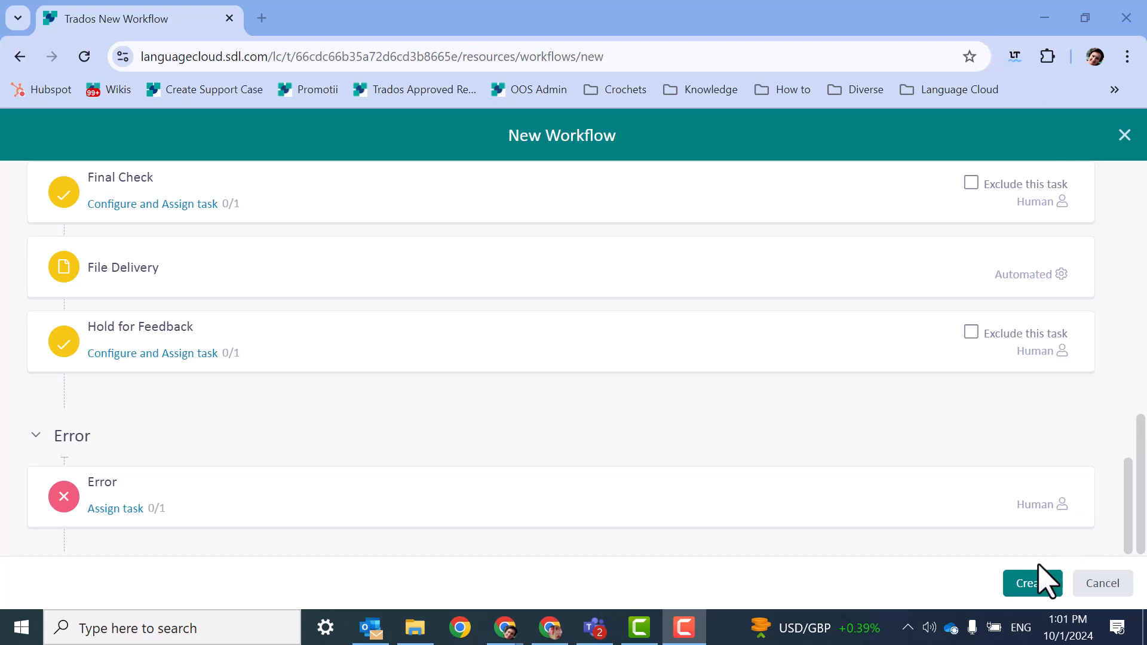
click(1041, 583)
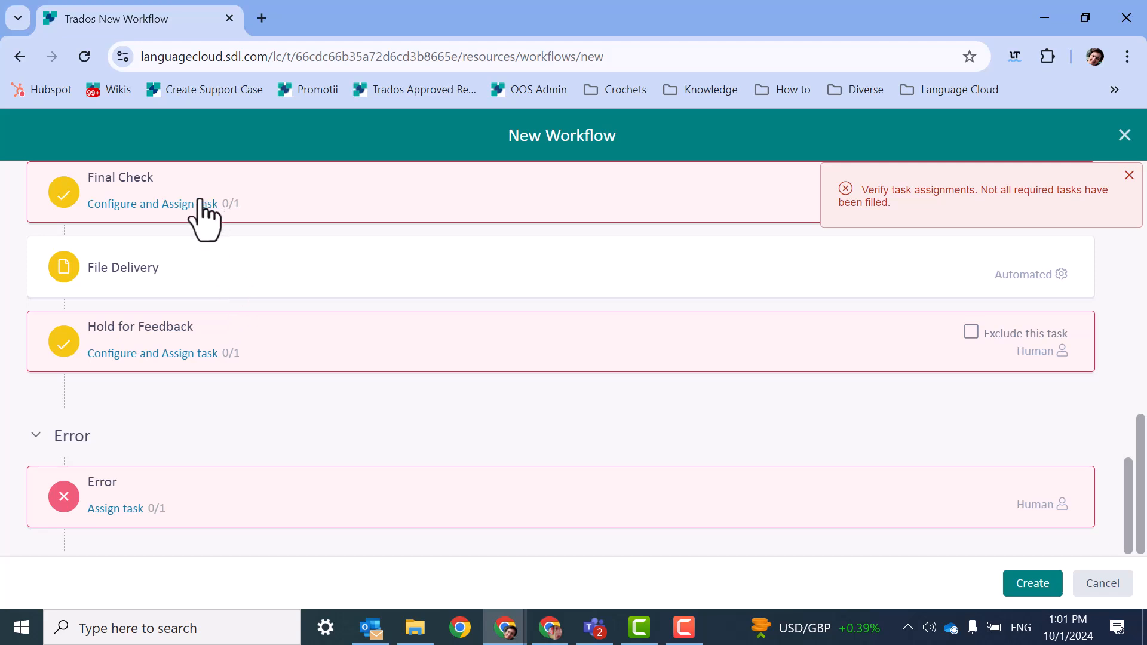
Assign the French (France) Final Check task to the first matching user located in Root.
click(195, 205)
click(369, 334)
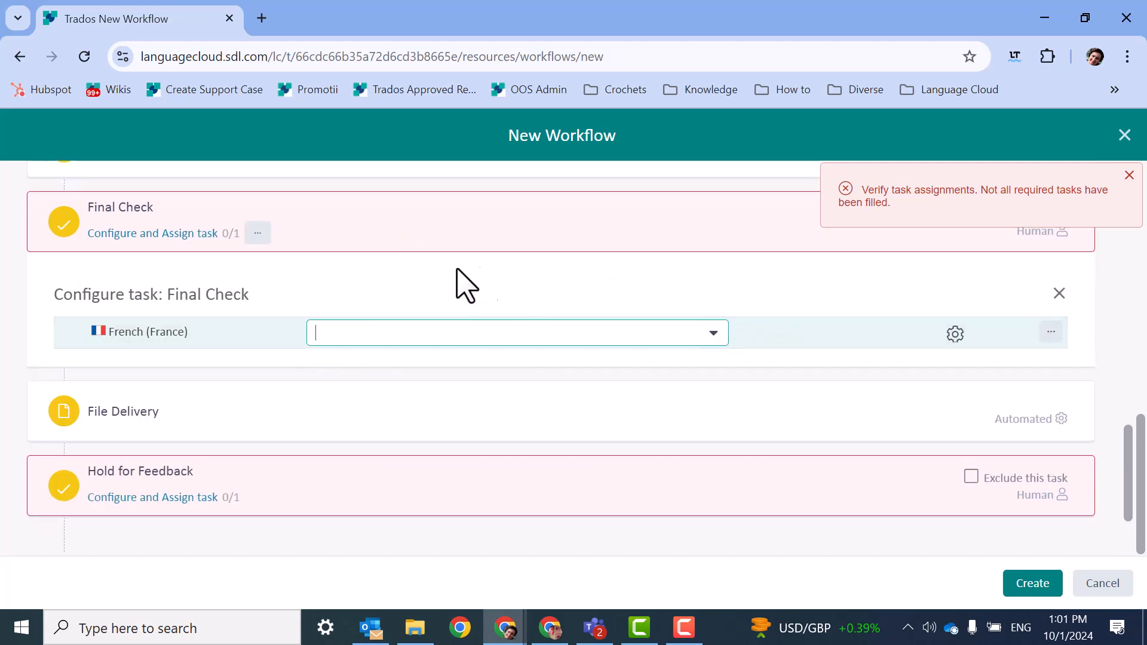
click(713, 333)
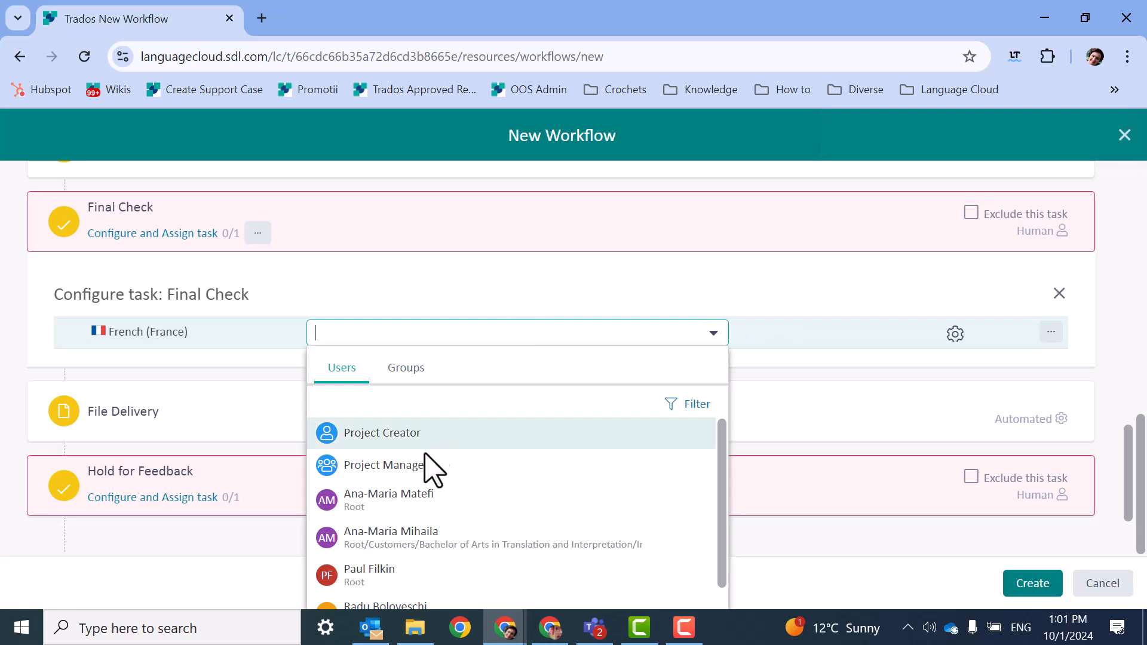
click(430, 500)
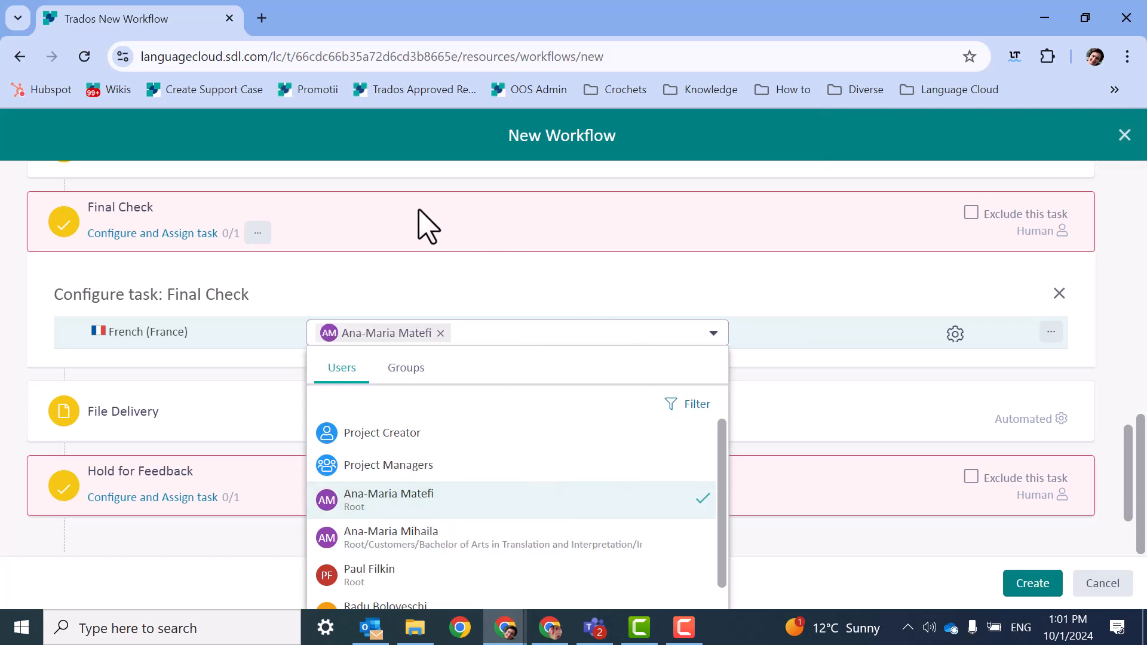
click(774, 288)
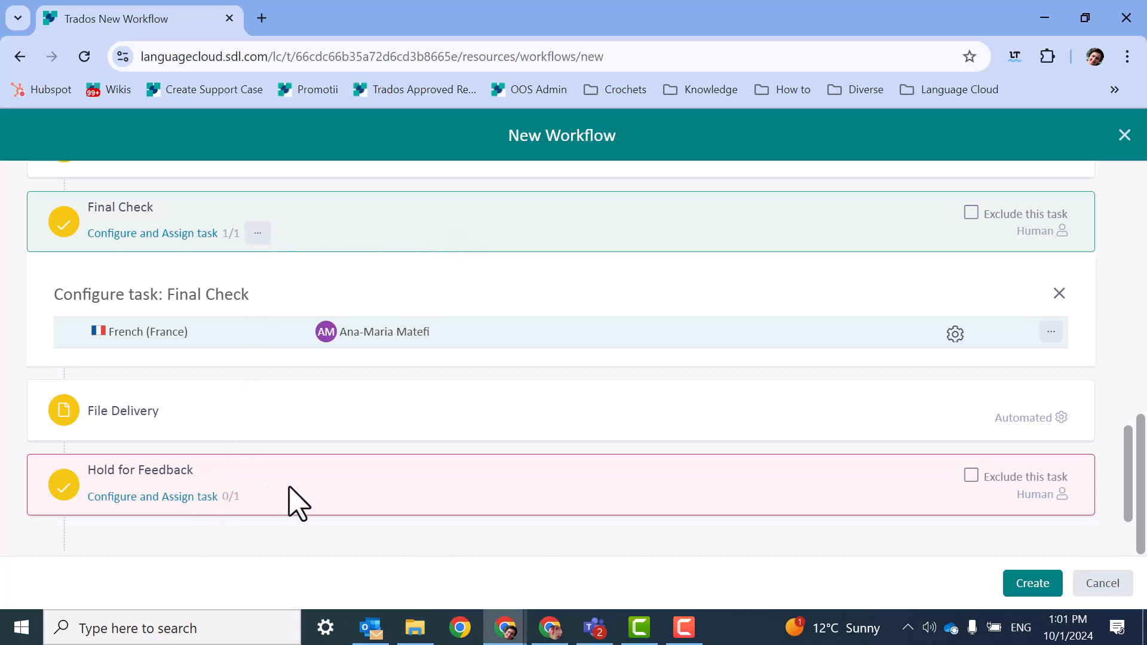
Assign the French (France) Hold for Feedback task to the same Root user as the Final Check task.
click(187, 498)
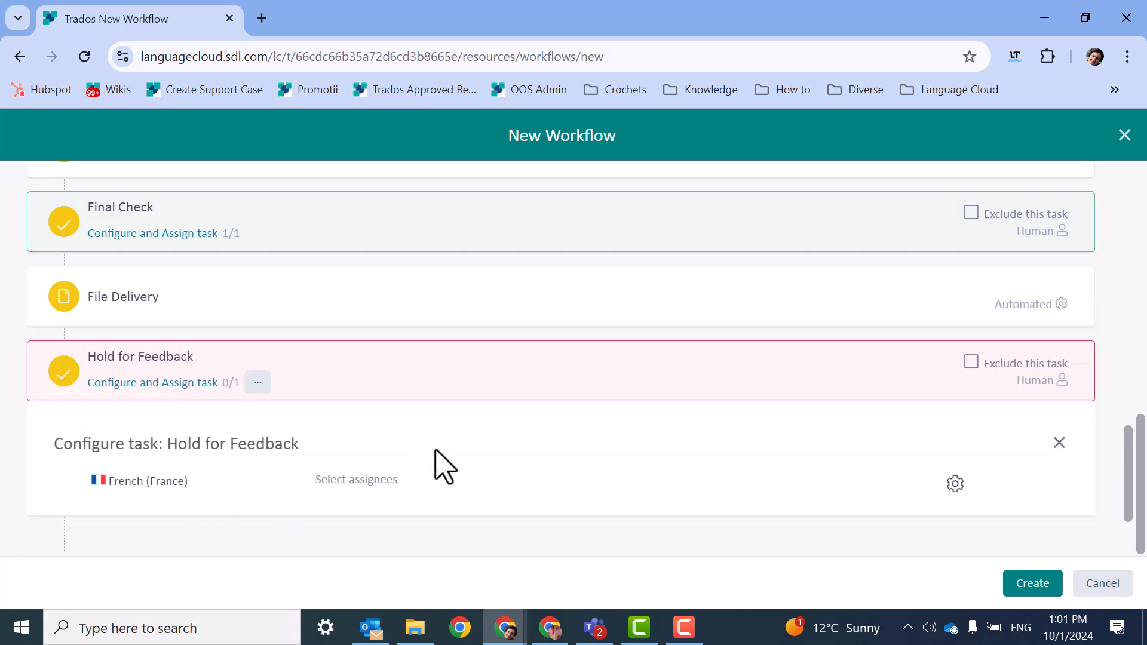
click(258, 382)
click(205, 397)
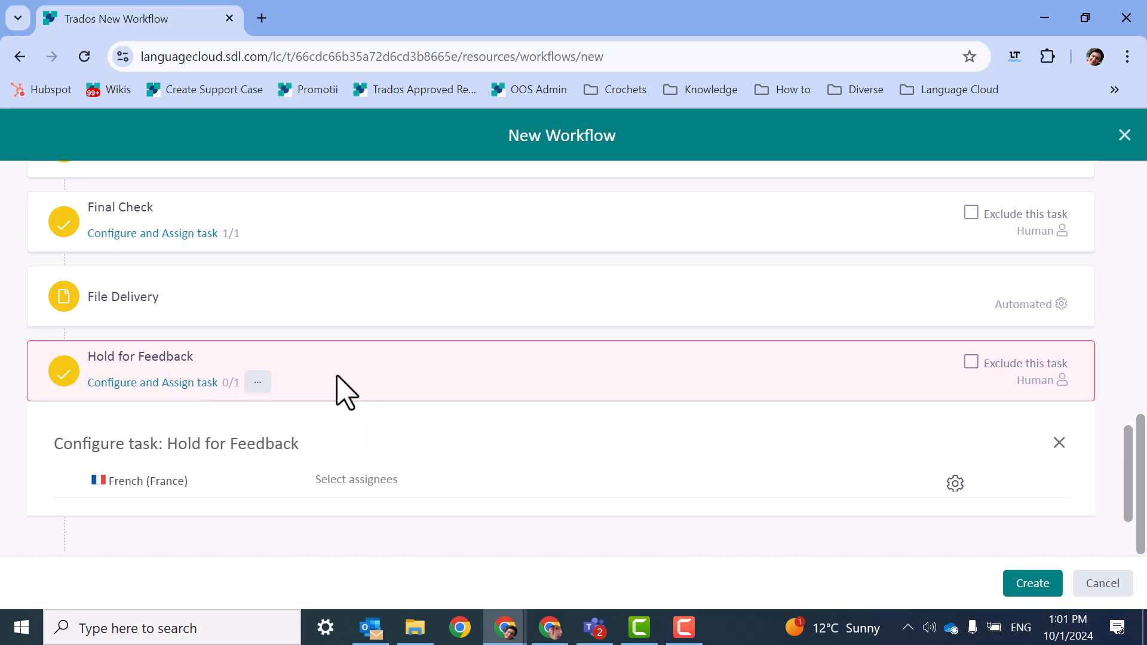
click(246, 385)
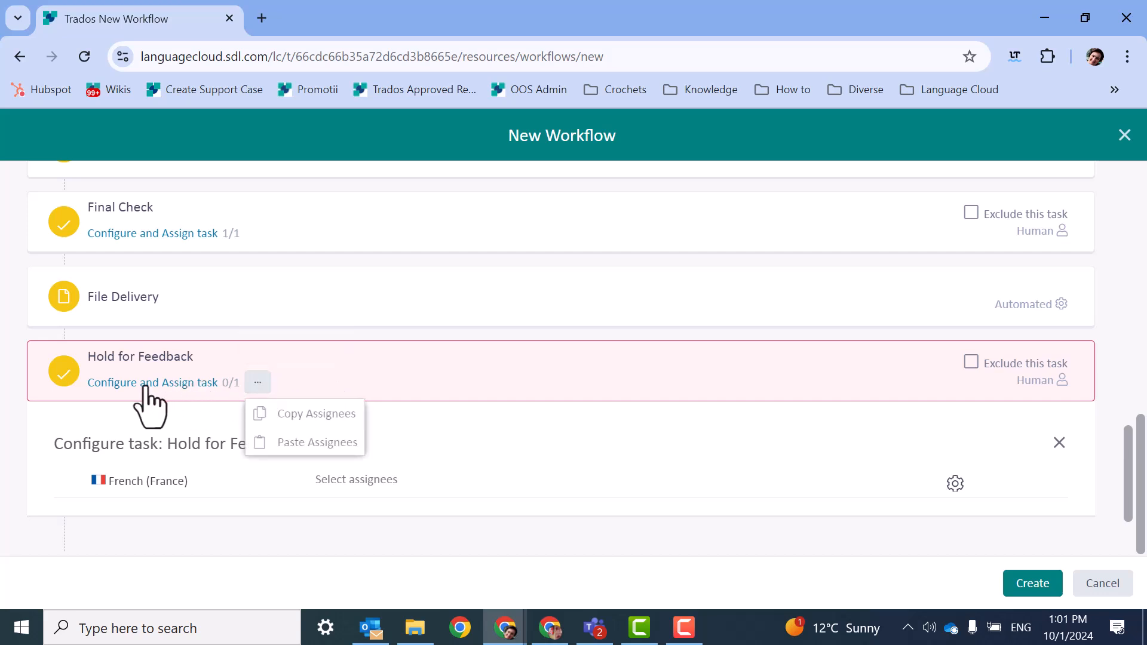
click(173, 387)
click(257, 384)
click(406, 479)
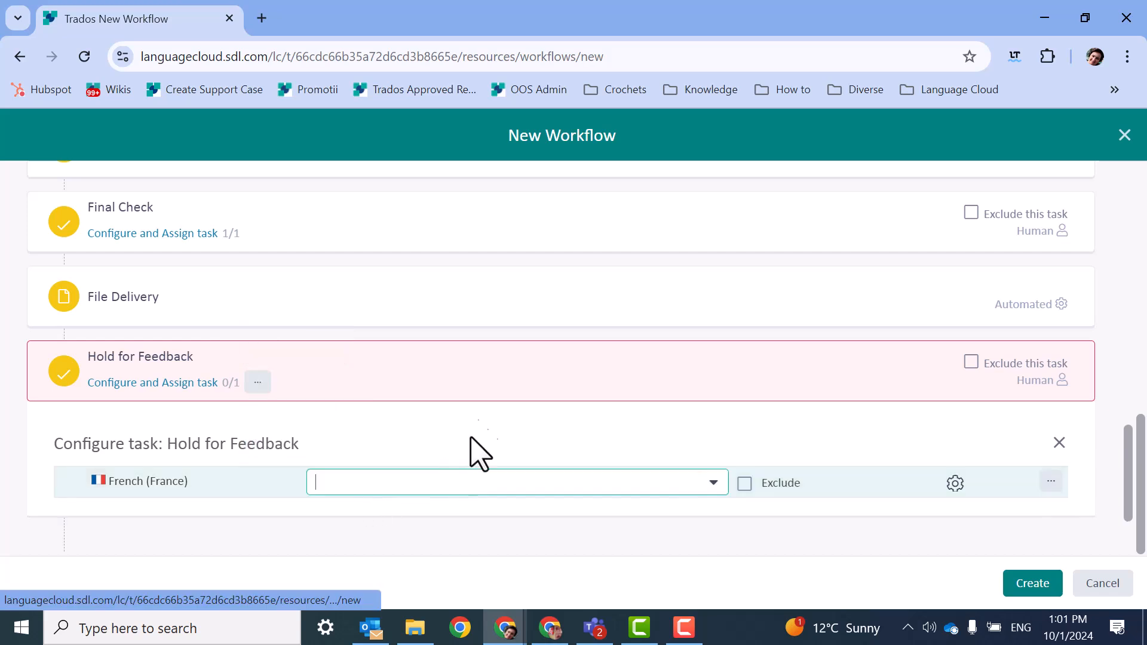
text(a)
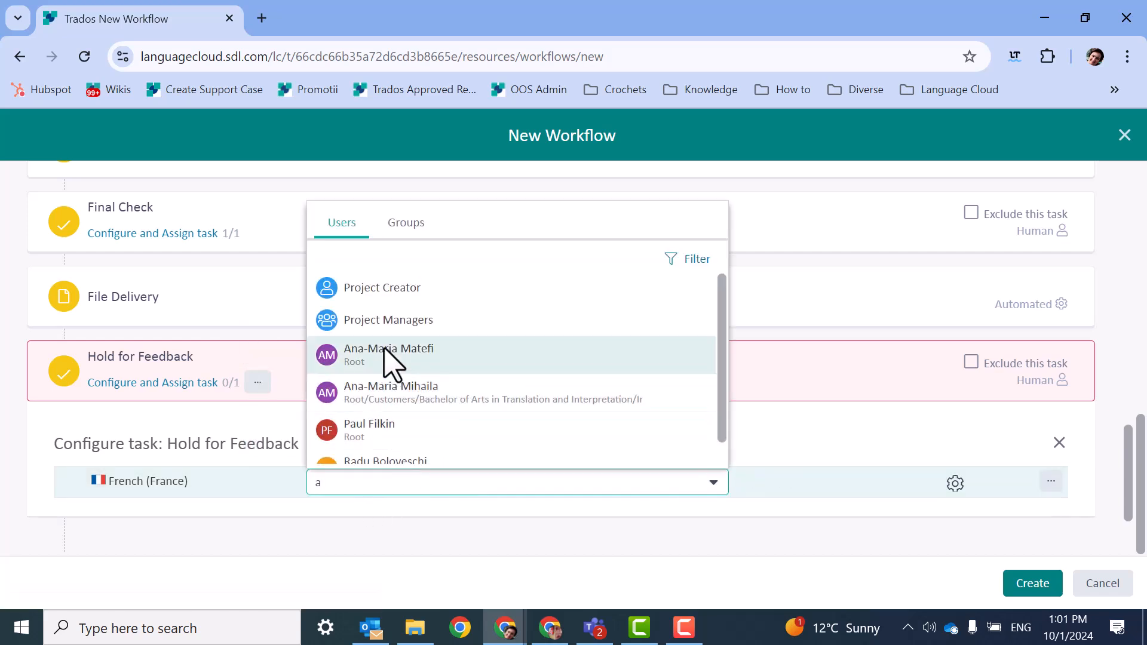
click(398, 356)
Assign the Error task to the same Root user as the Final Check task and create the workflow.
scroll(598, 406, down, 3)
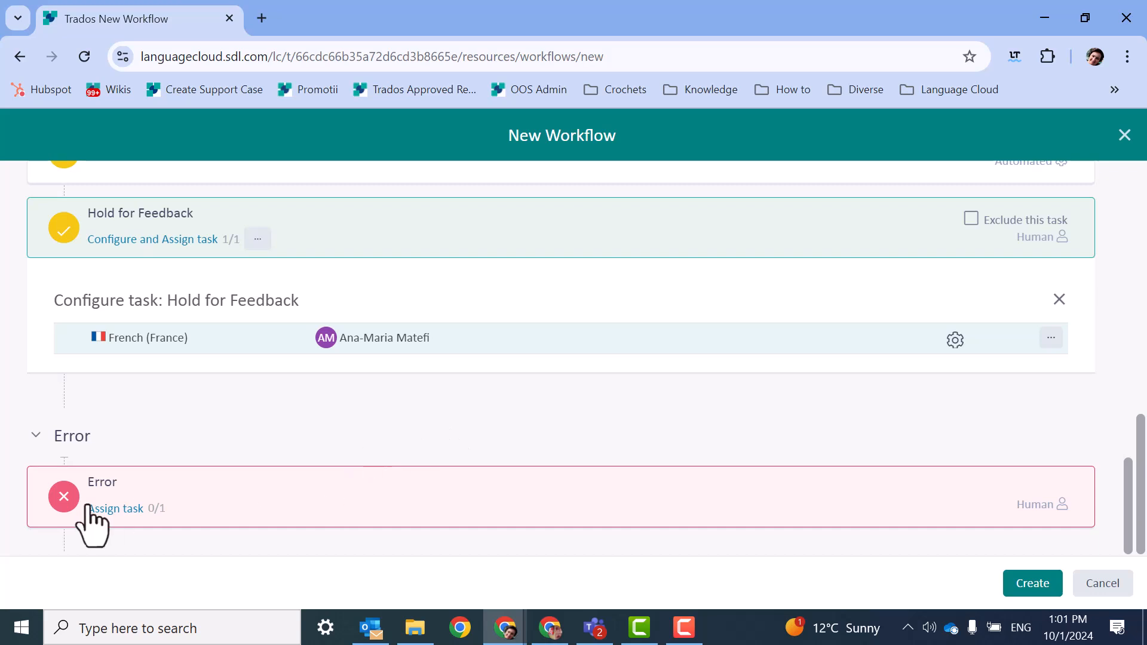
click(165, 508)
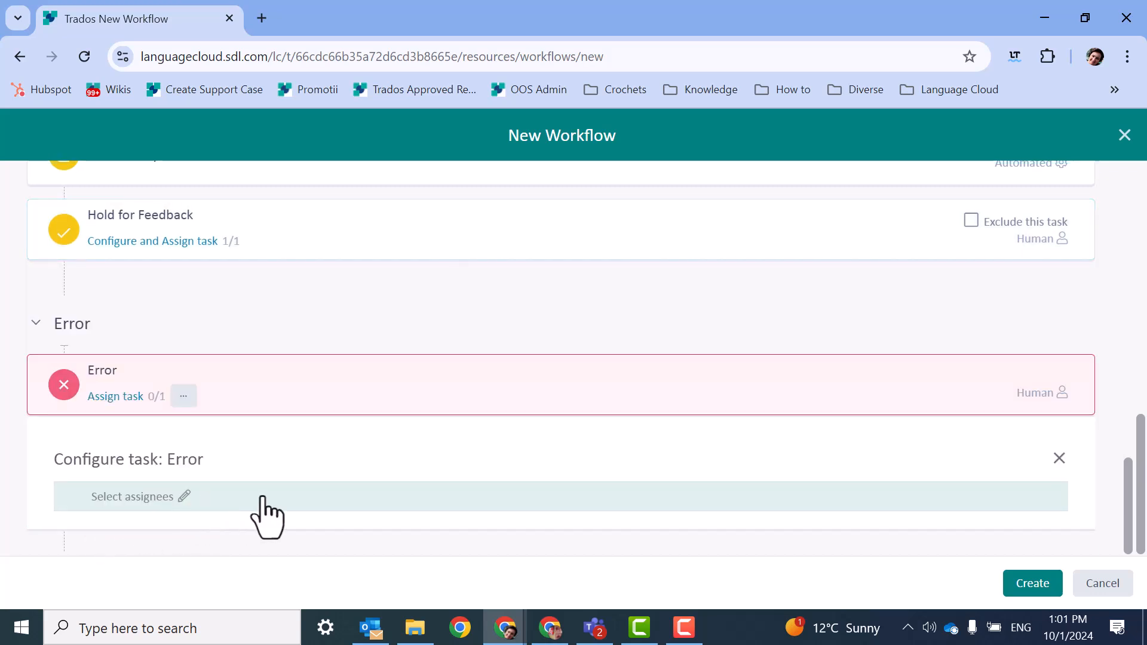
click(310, 492)
text(an)
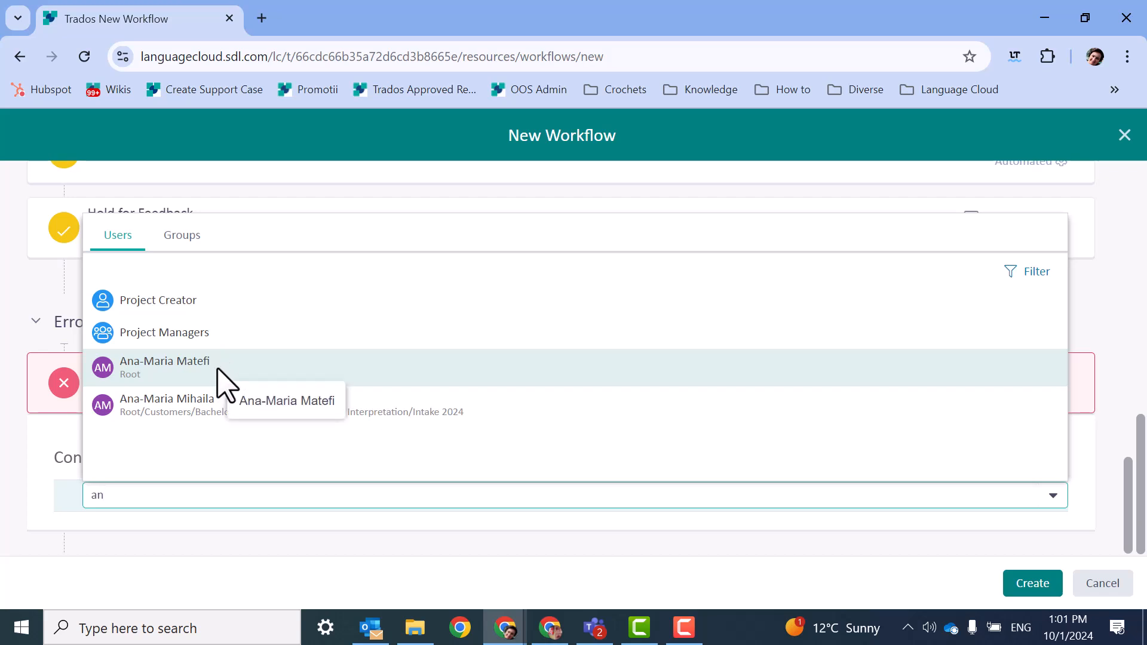
click(220, 373)
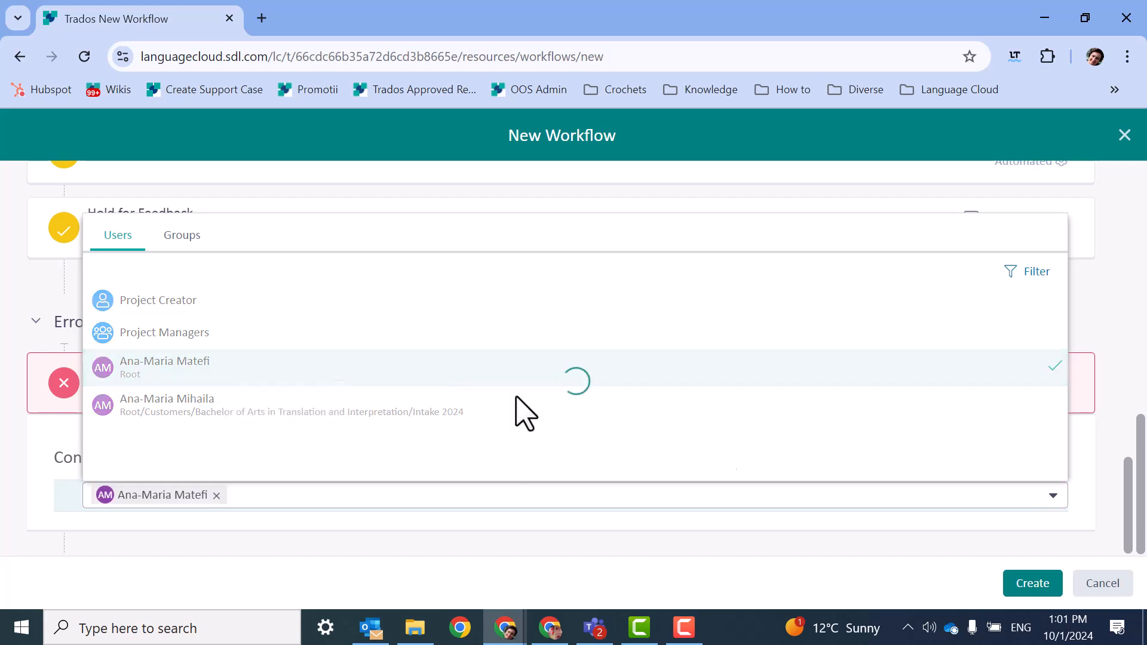
click(1025, 584)
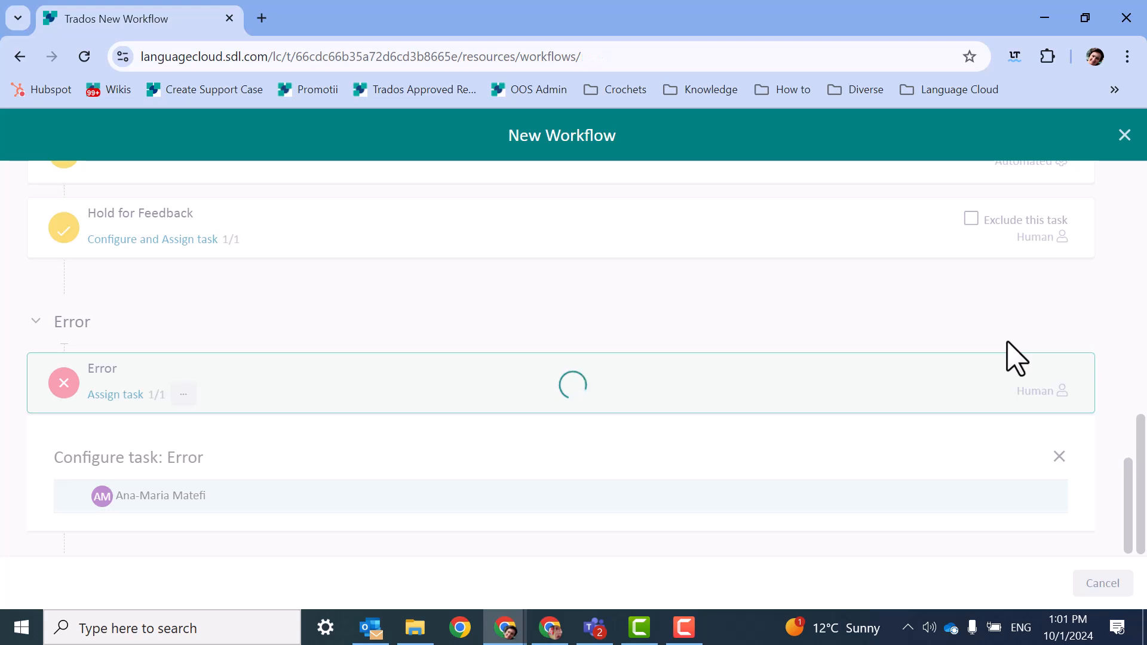